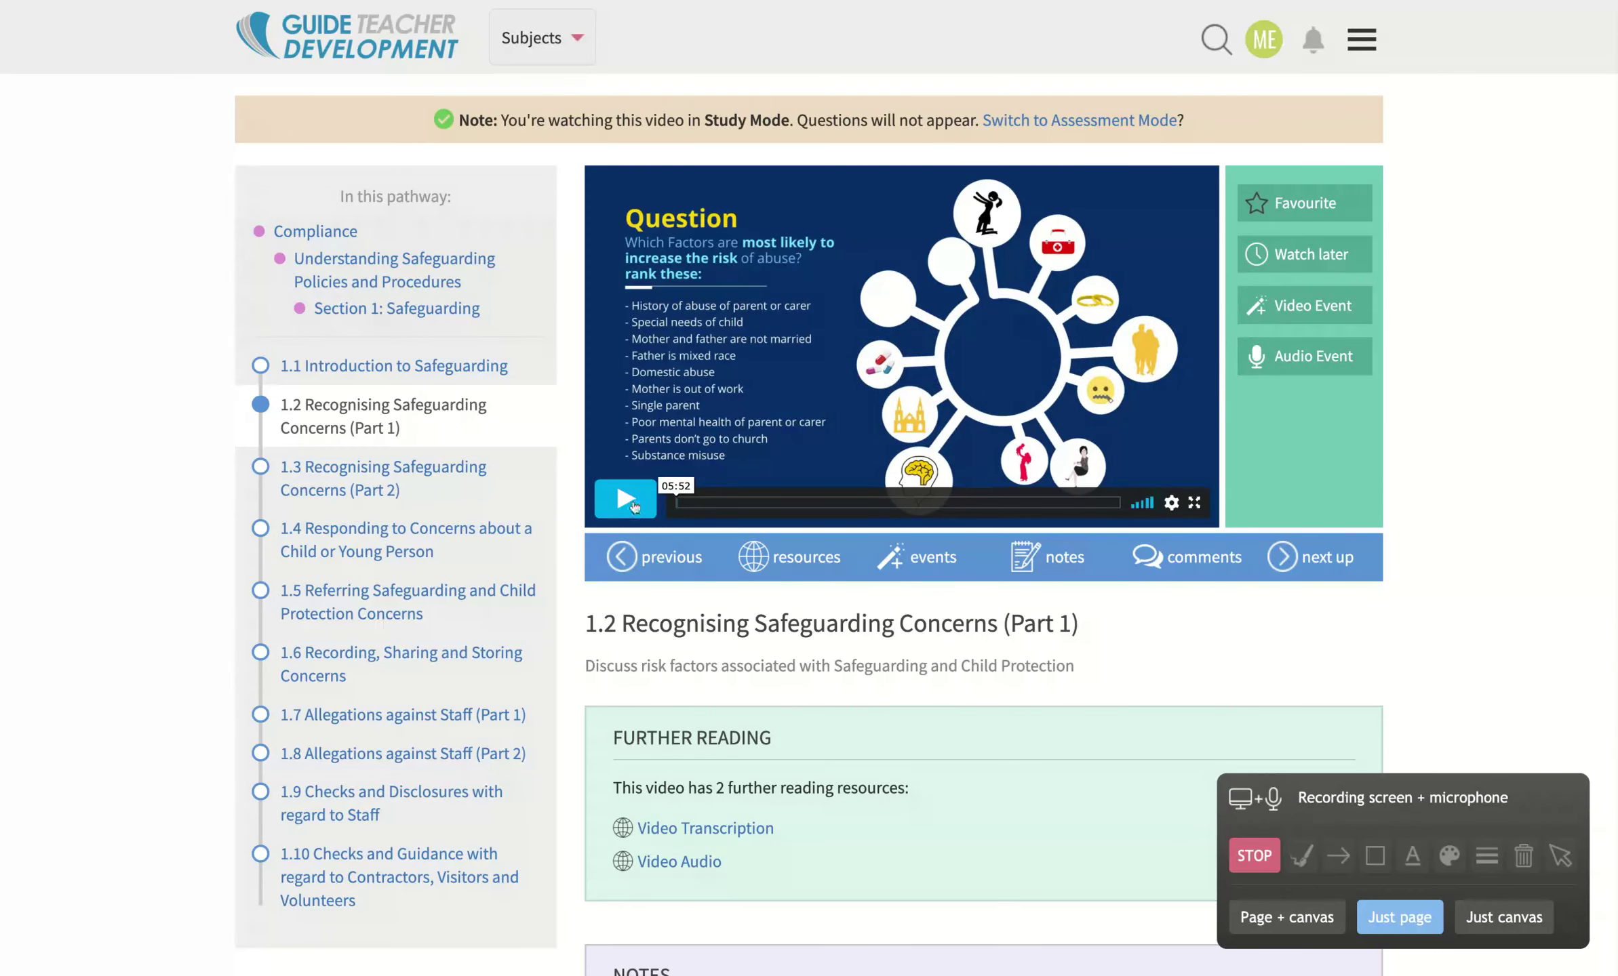
- Restart the '1.2 Recognising Safeguarding Concerns (Part 1)' lesson video from the beginning
{"action": "left_click", "coordinate": [634, 507]}
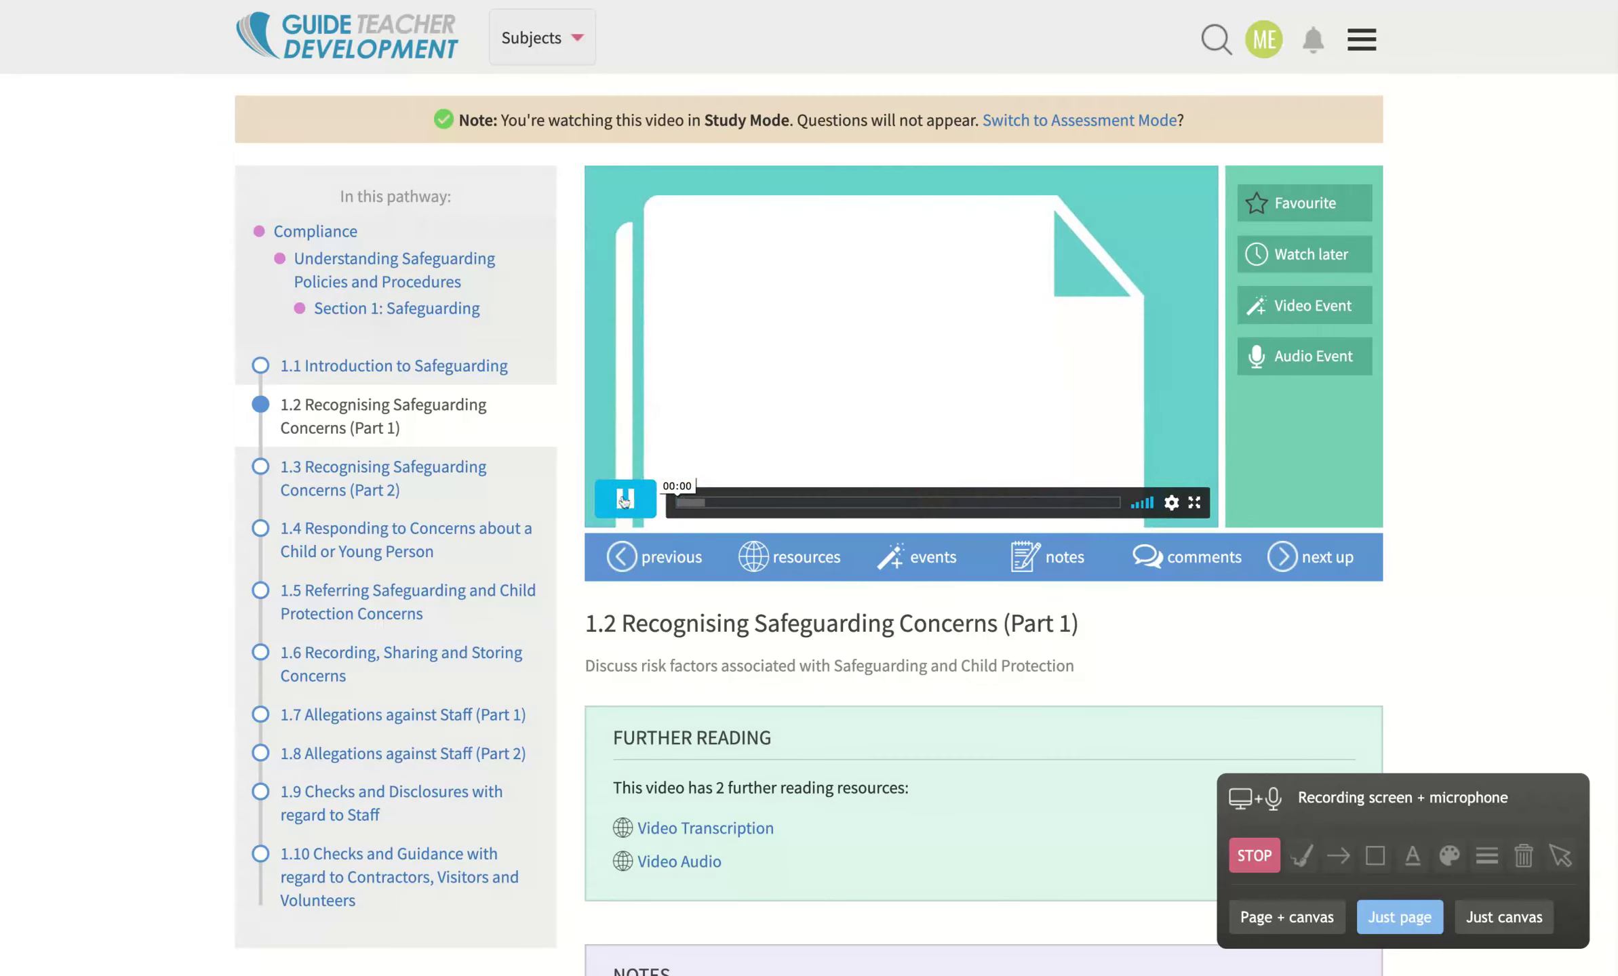
- Start a free-type question event at 00:02 and record its audio prompt from the microphone
{"action": "left_click", "coordinate": [1314, 363]}
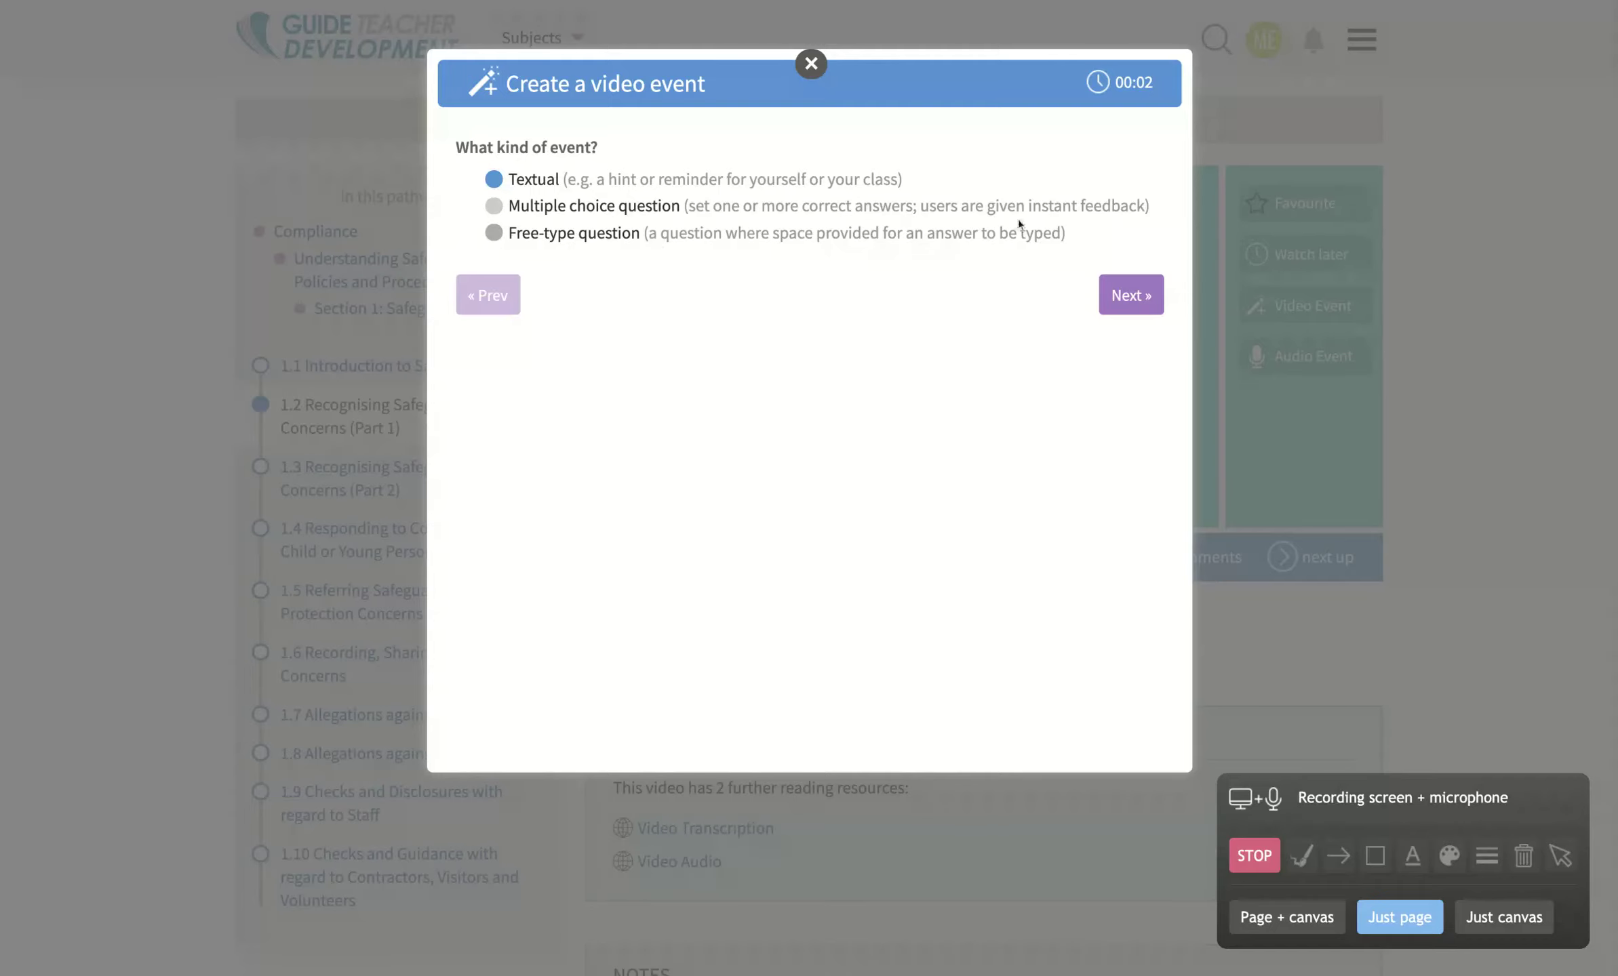
{"action": "left_click", "coordinate": [493, 234]}
{"action": "left_click", "coordinate": [1126, 305]}
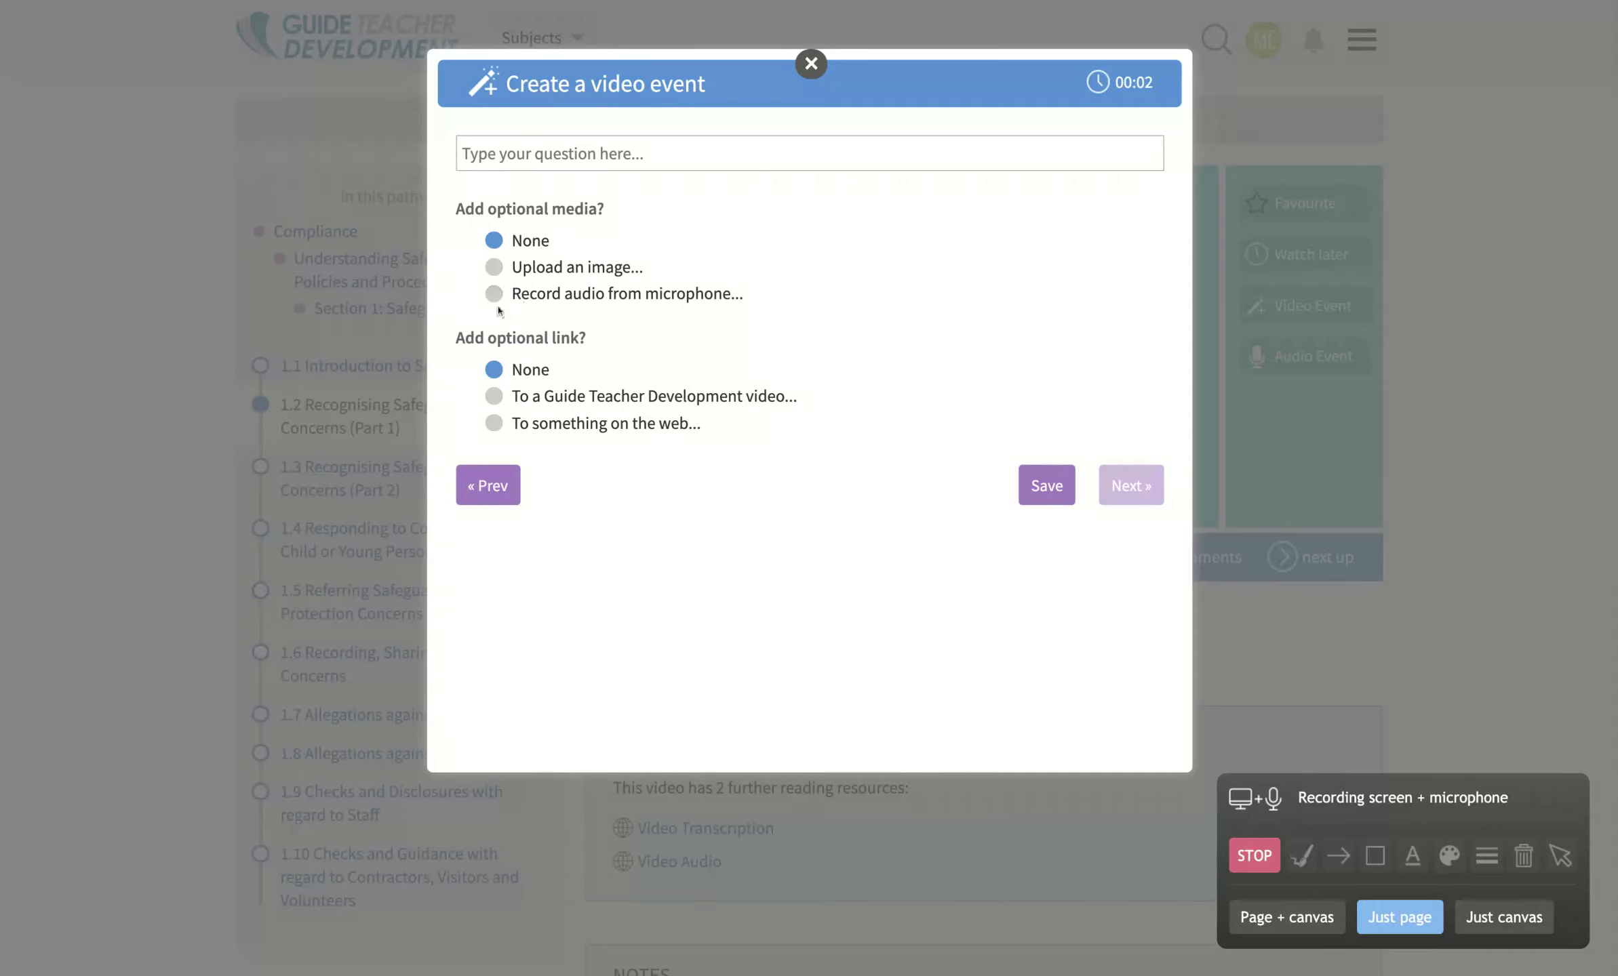
{"action": "left_click", "coordinate": [527, 293]}
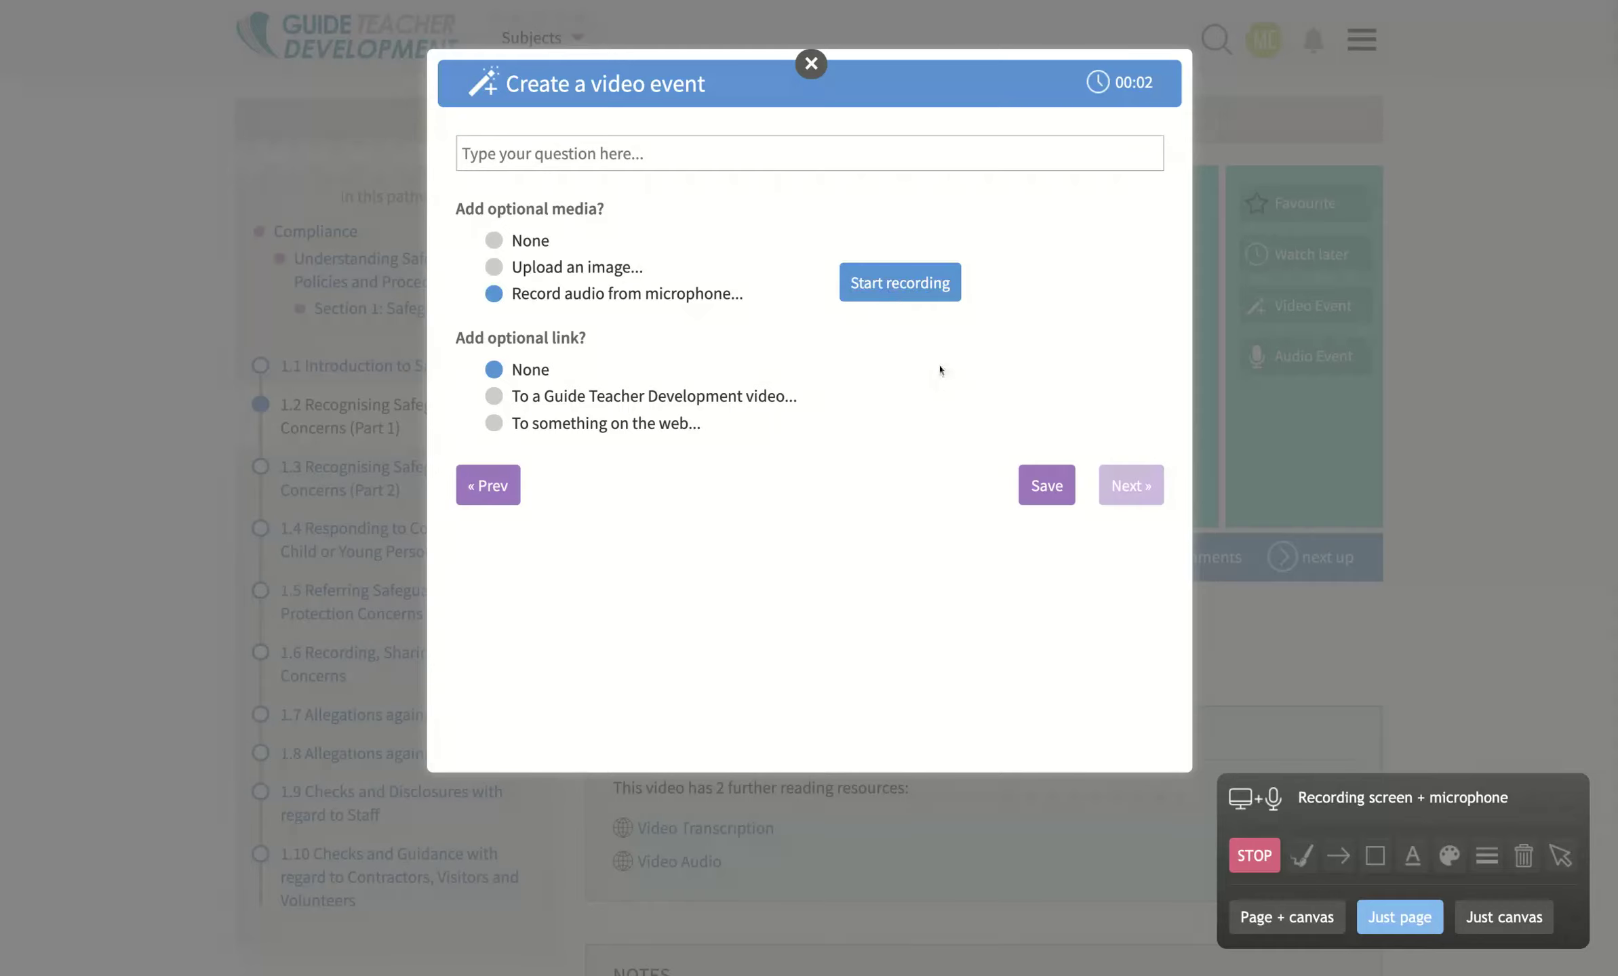
{"action": "left_click", "coordinate": [878, 291]}
{"action": "left_click", "coordinate": [881, 288]}
- Save the audio event and dismiss the 'The Video Event was created!' message
{"action": "left_click", "coordinate": [1047, 488]}
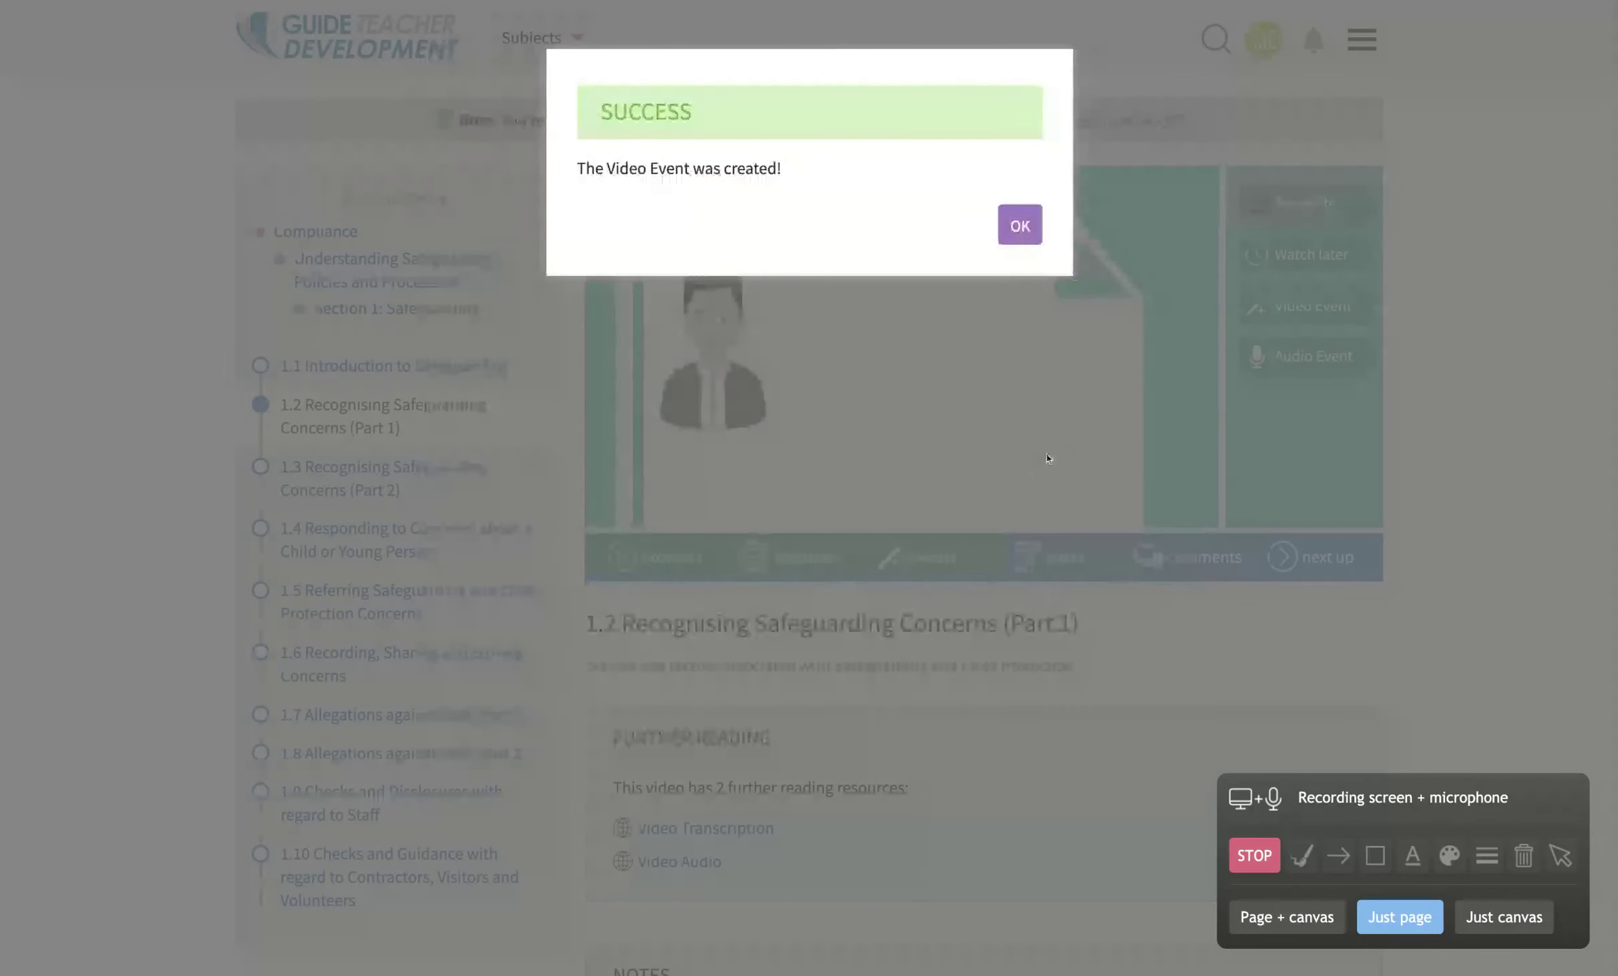
{"action": "left_click", "coordinate": [1020, 229]}
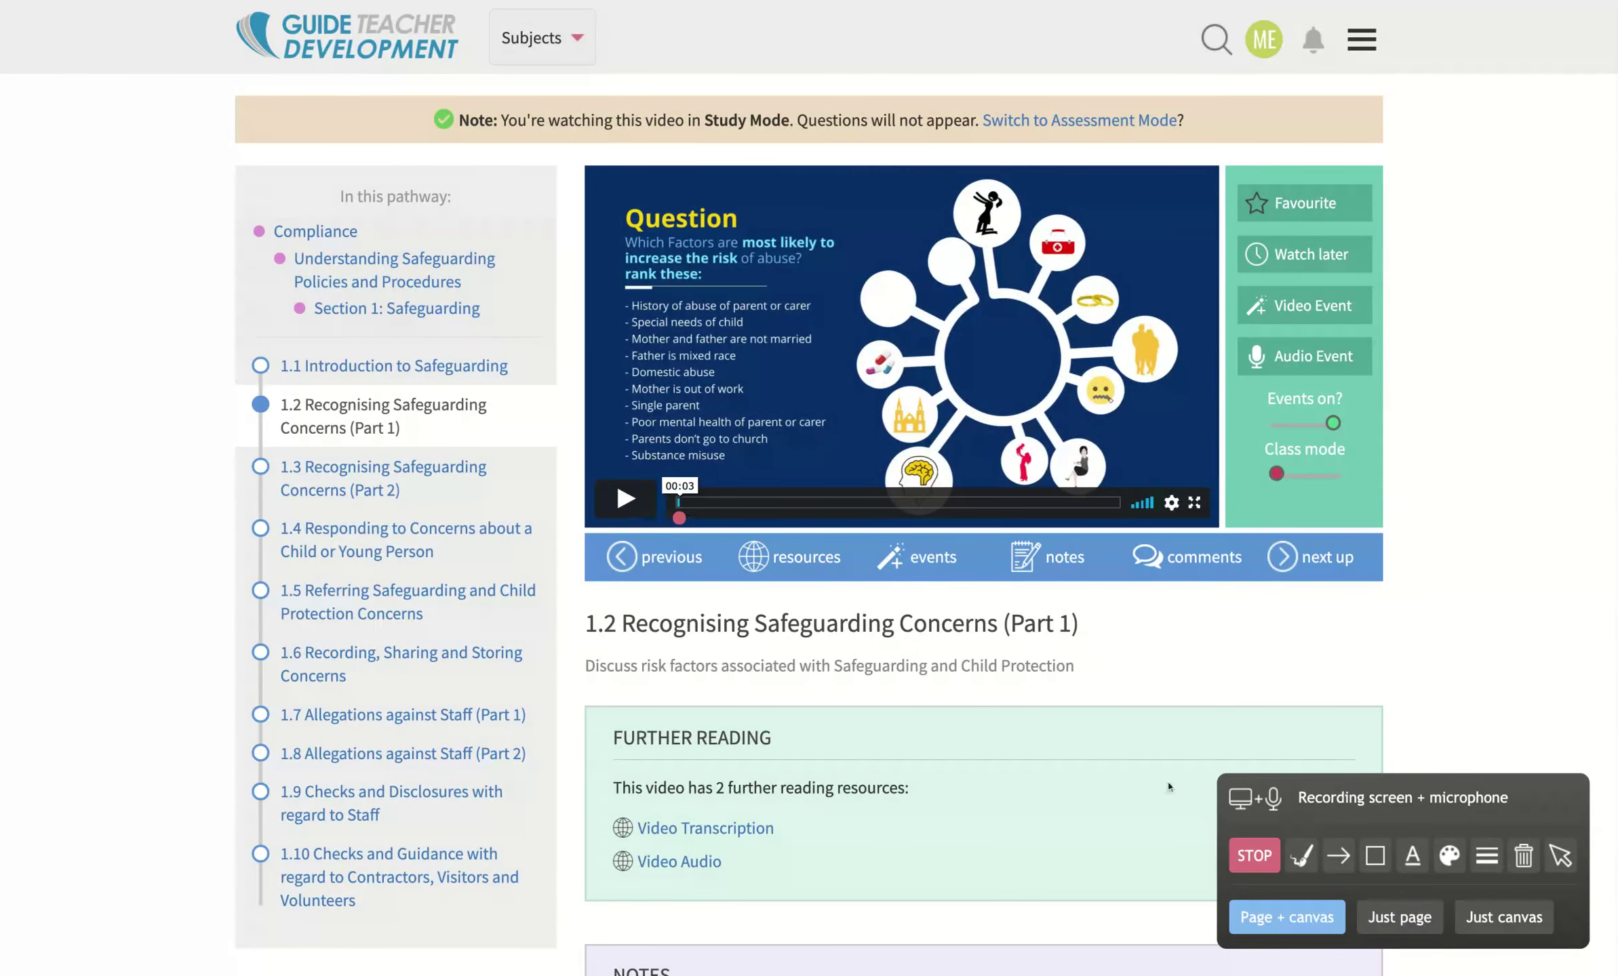
{"action": "left_click", "coordinate": [1378, 921]}
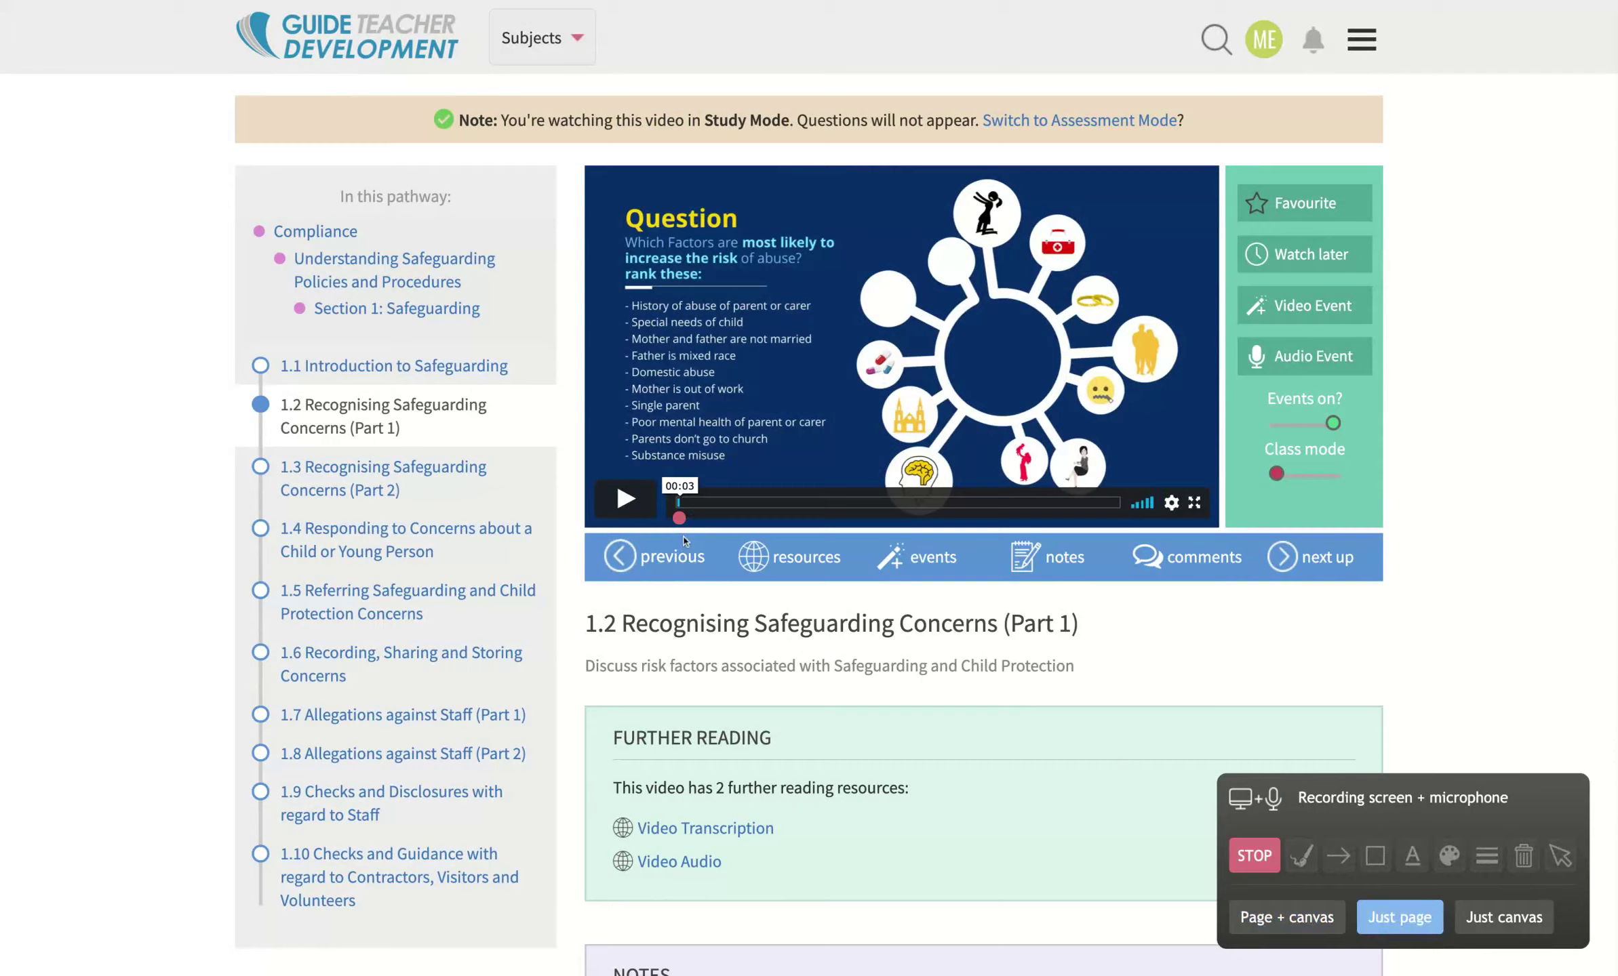
- Play the video to the new event and permanently delete it
{"action": "left_click", "coordinate": [624, 502]}
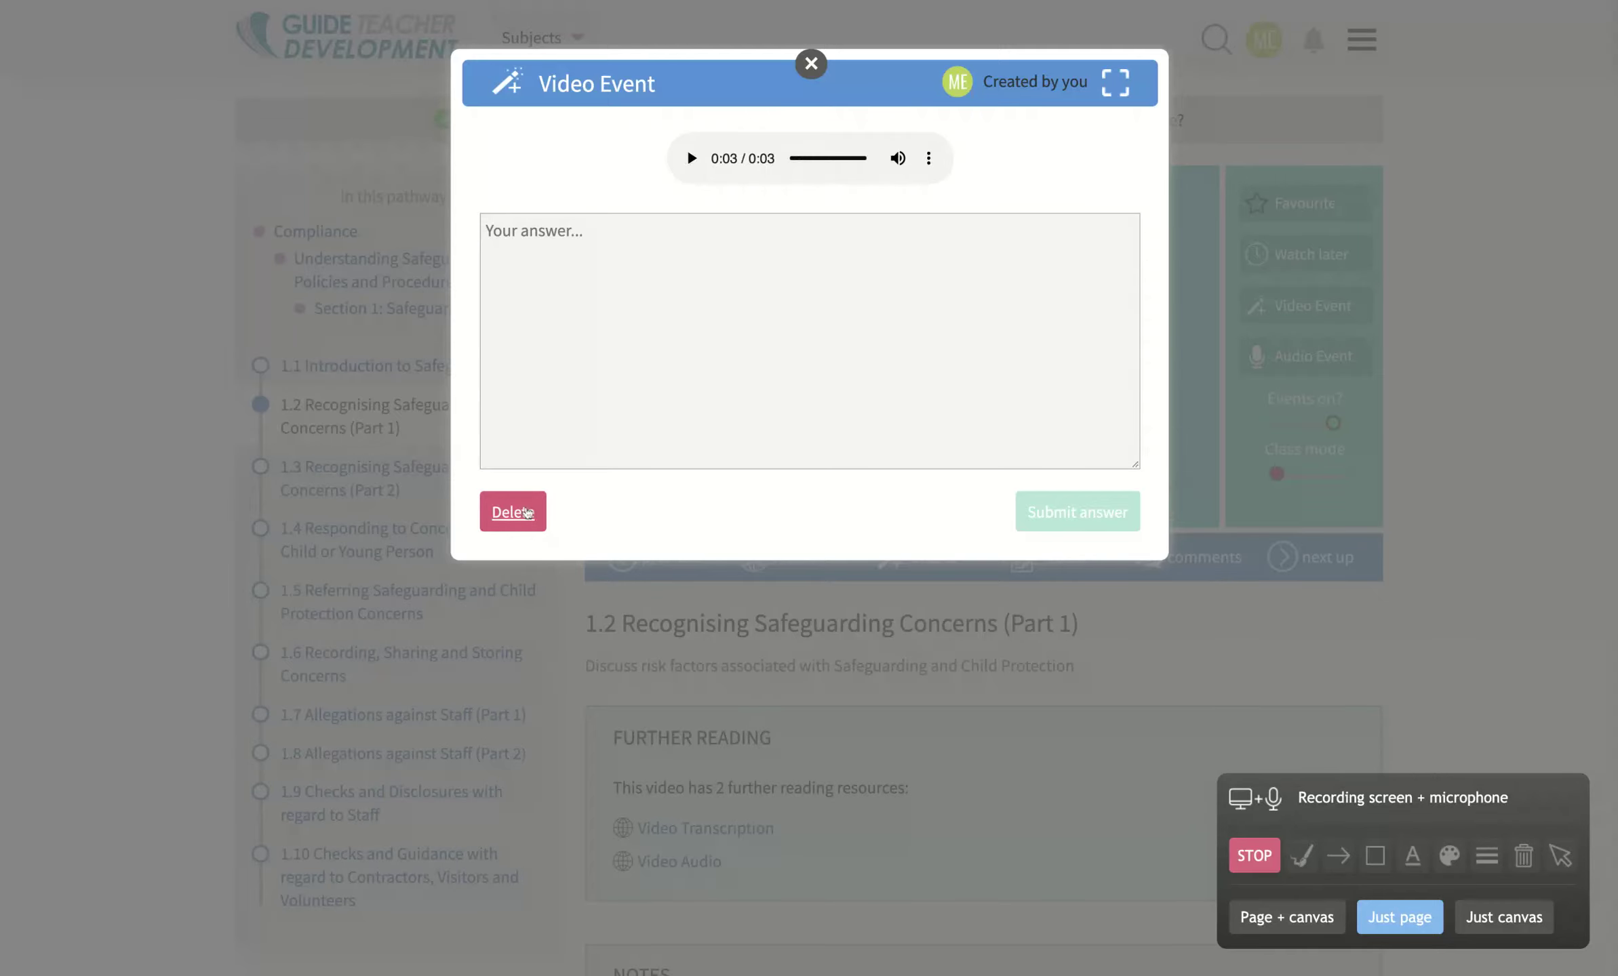
{"action": "left_click", "coordinate": [524, 513]}
{"action": "left_click", "coordinate": [1007, 216]}
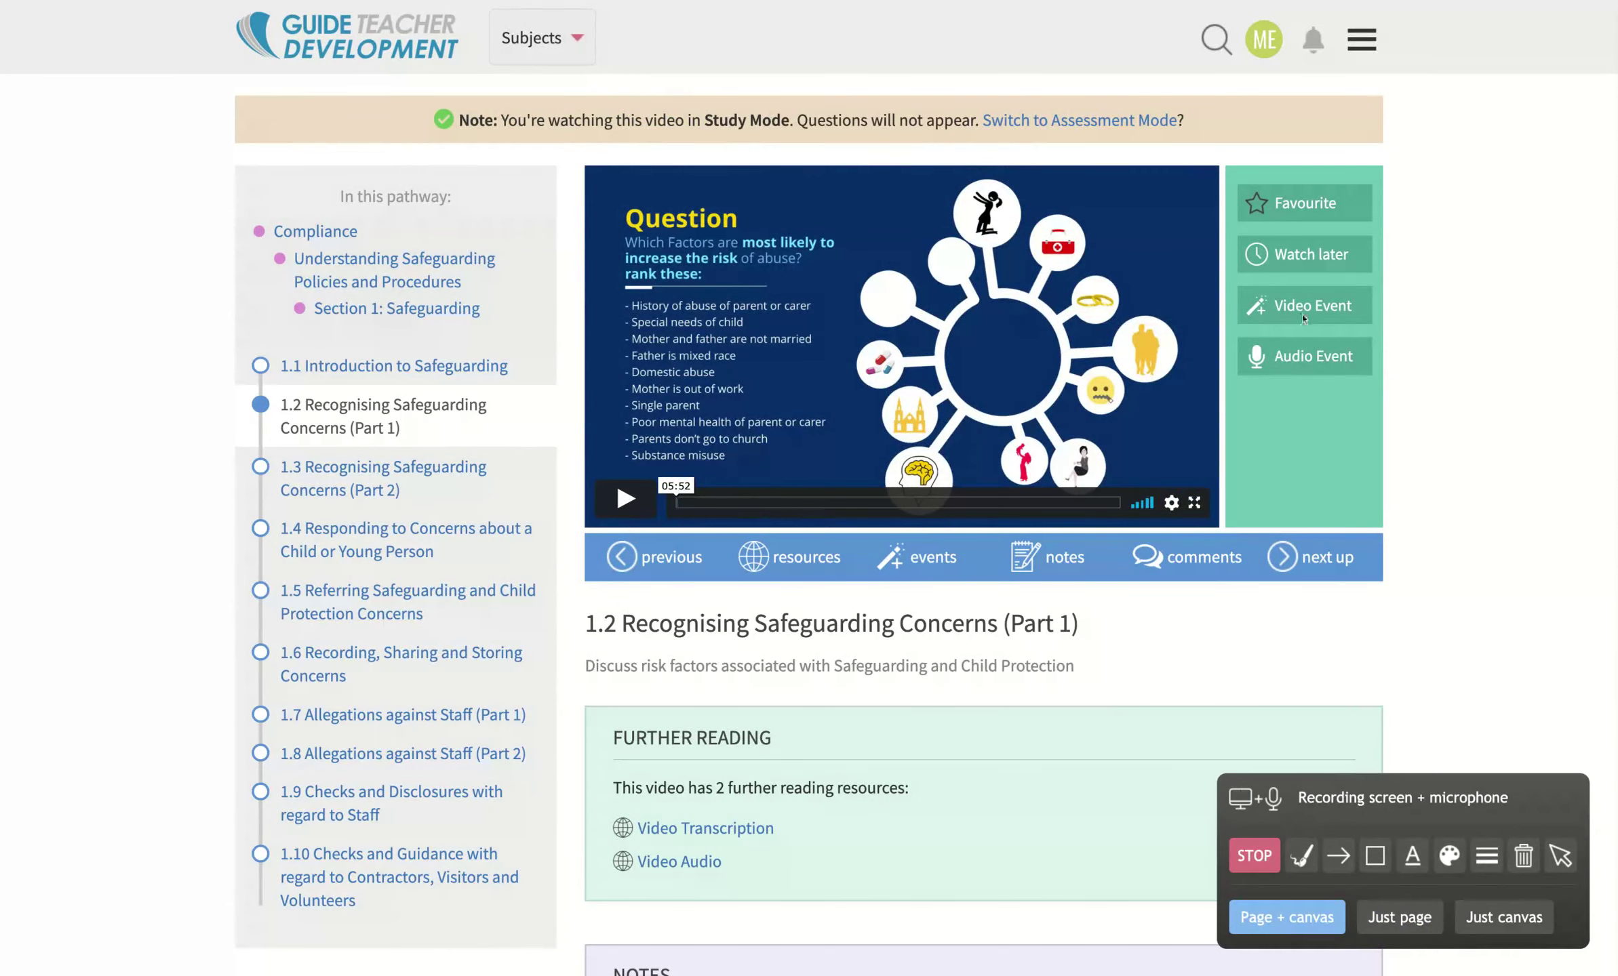
- After an error and an abandoned event form, play the video from 01:44
{"action": "left_click", "coordinate": [1399, 916]}
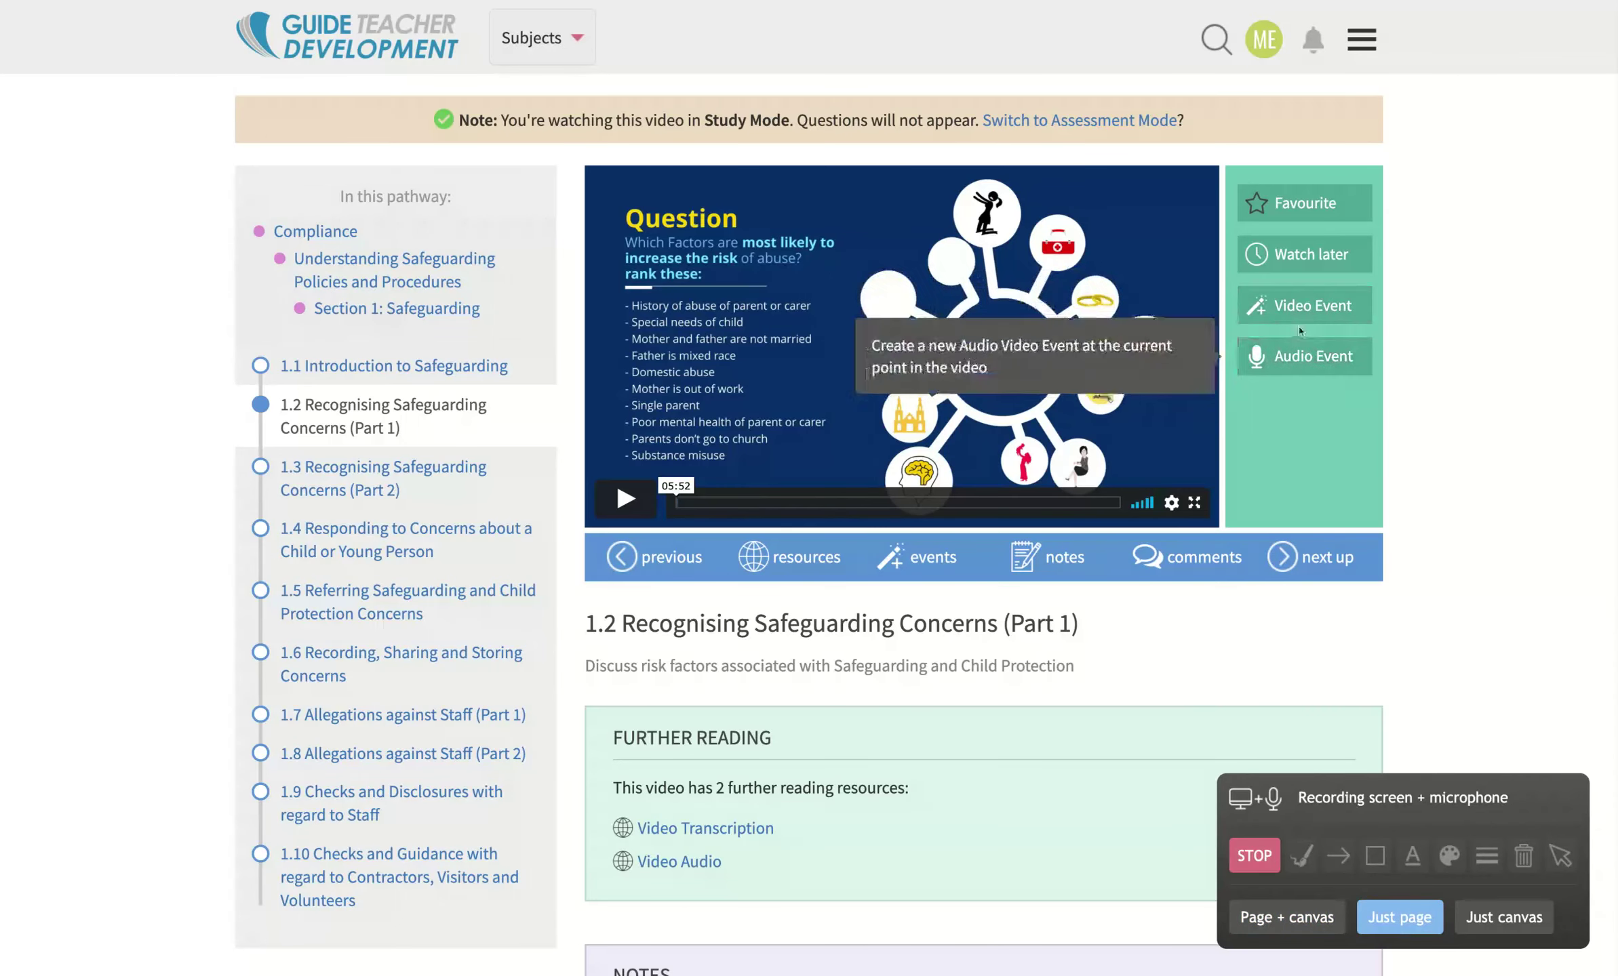
{"action": "left_click", "coordinate": [1301, 308]}
{"action": "left_click", "coordinate": [1020, 249]}
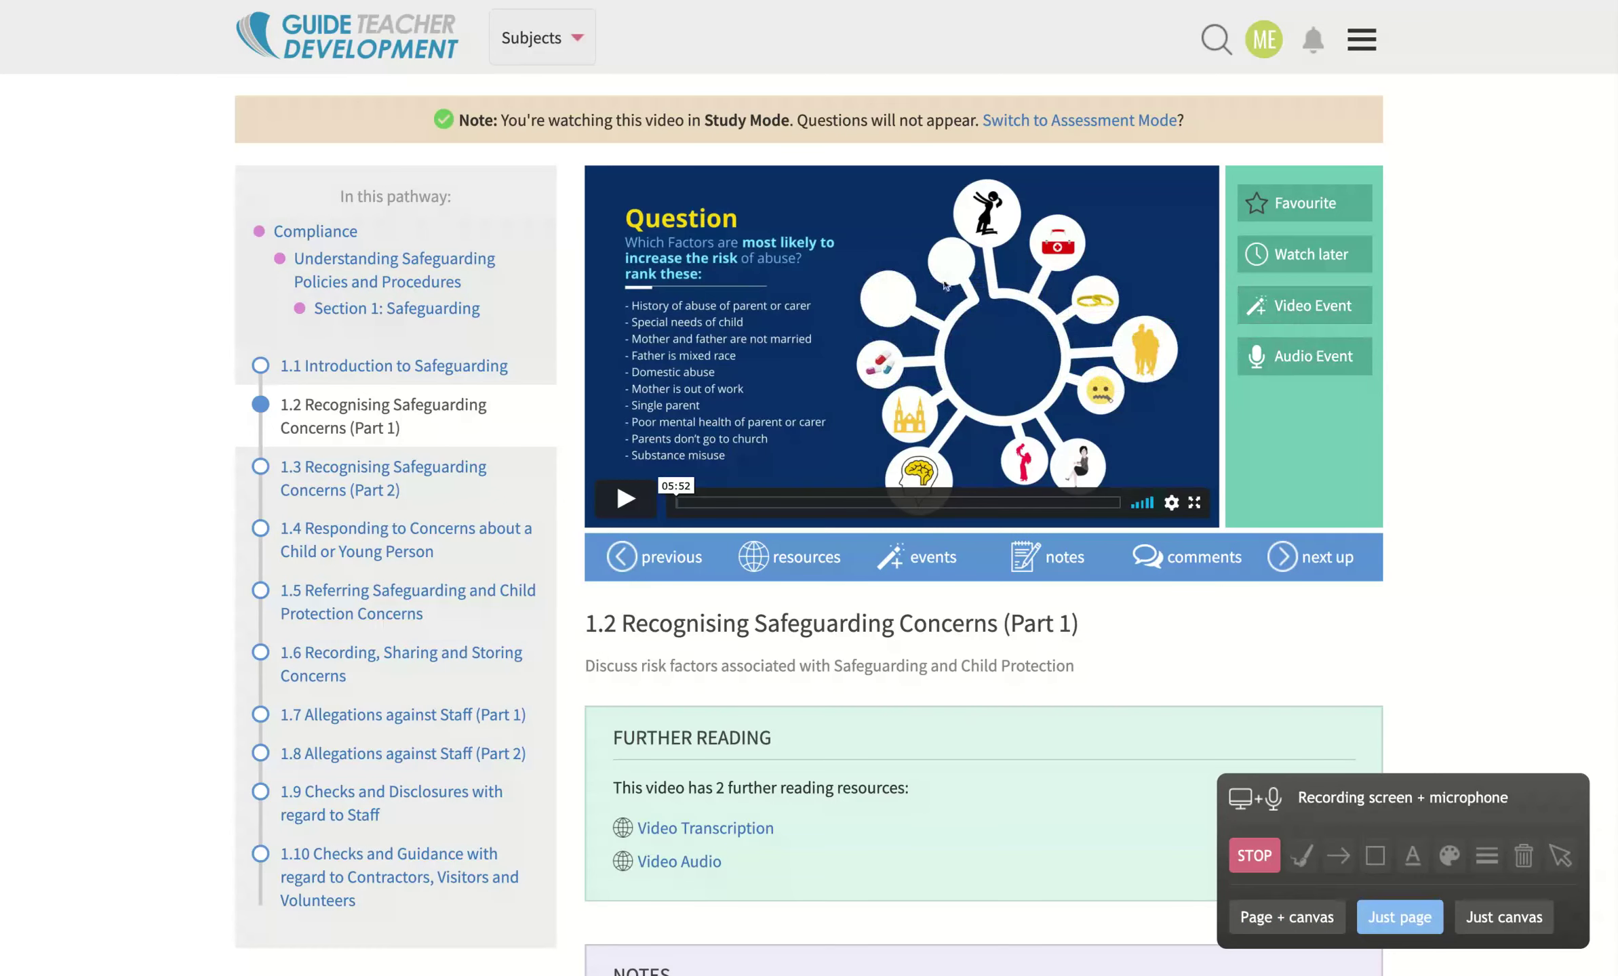
{"action": "left_click", "coordinate": [653, 501]}
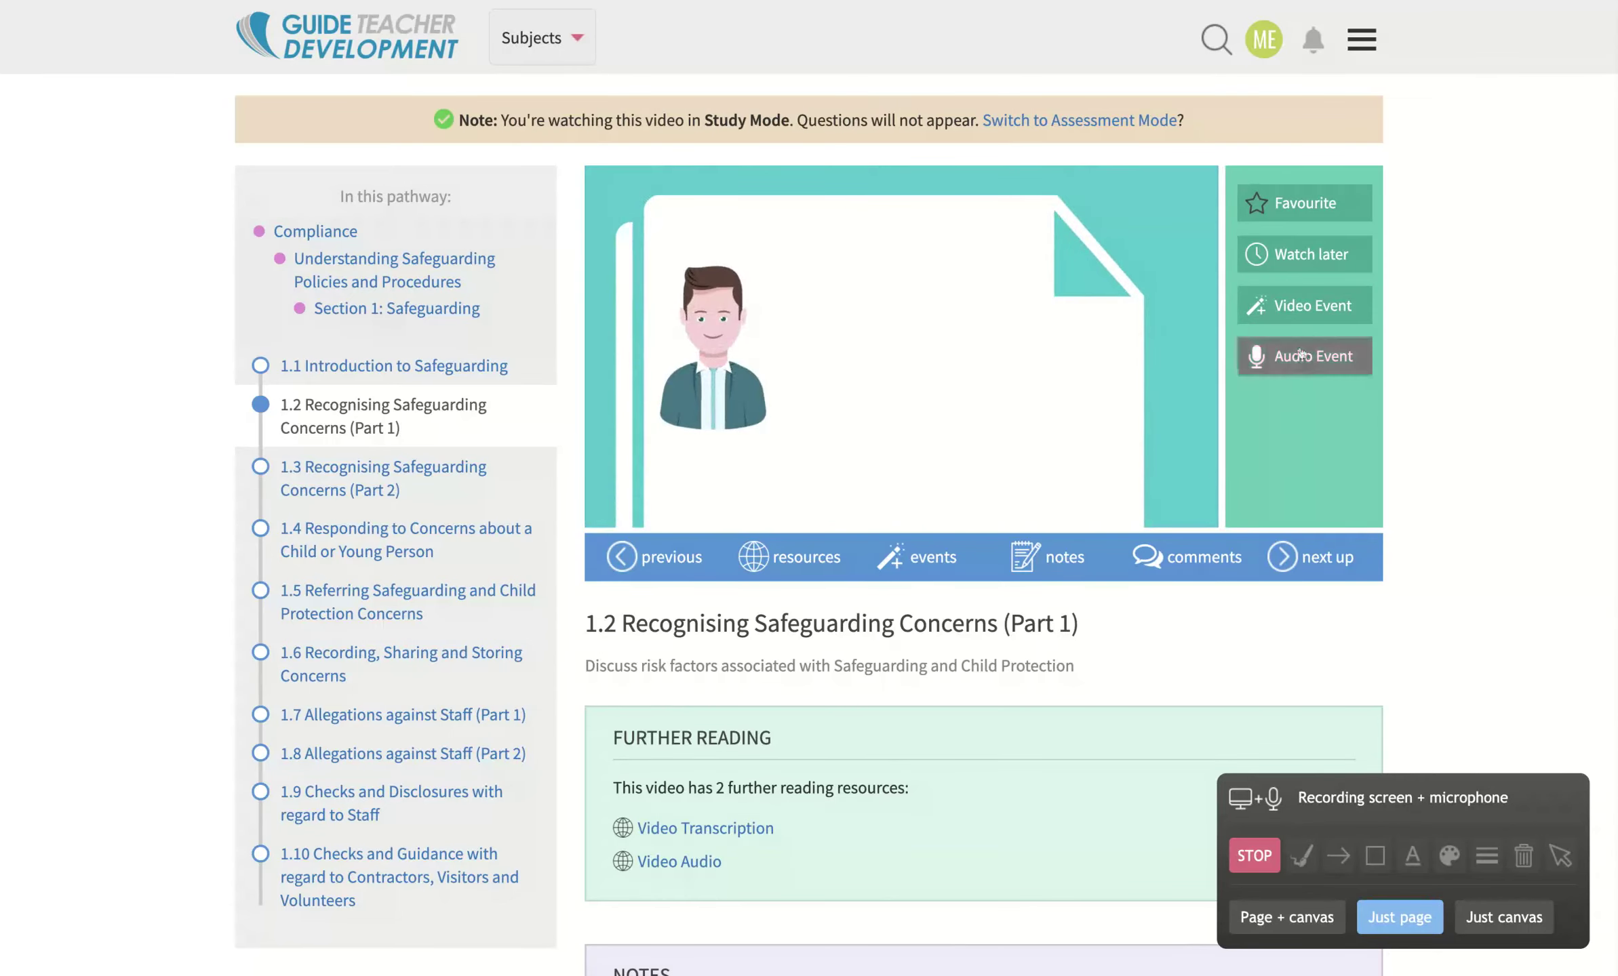
{"action": "left_click", "coordinate": [1312, 368]}
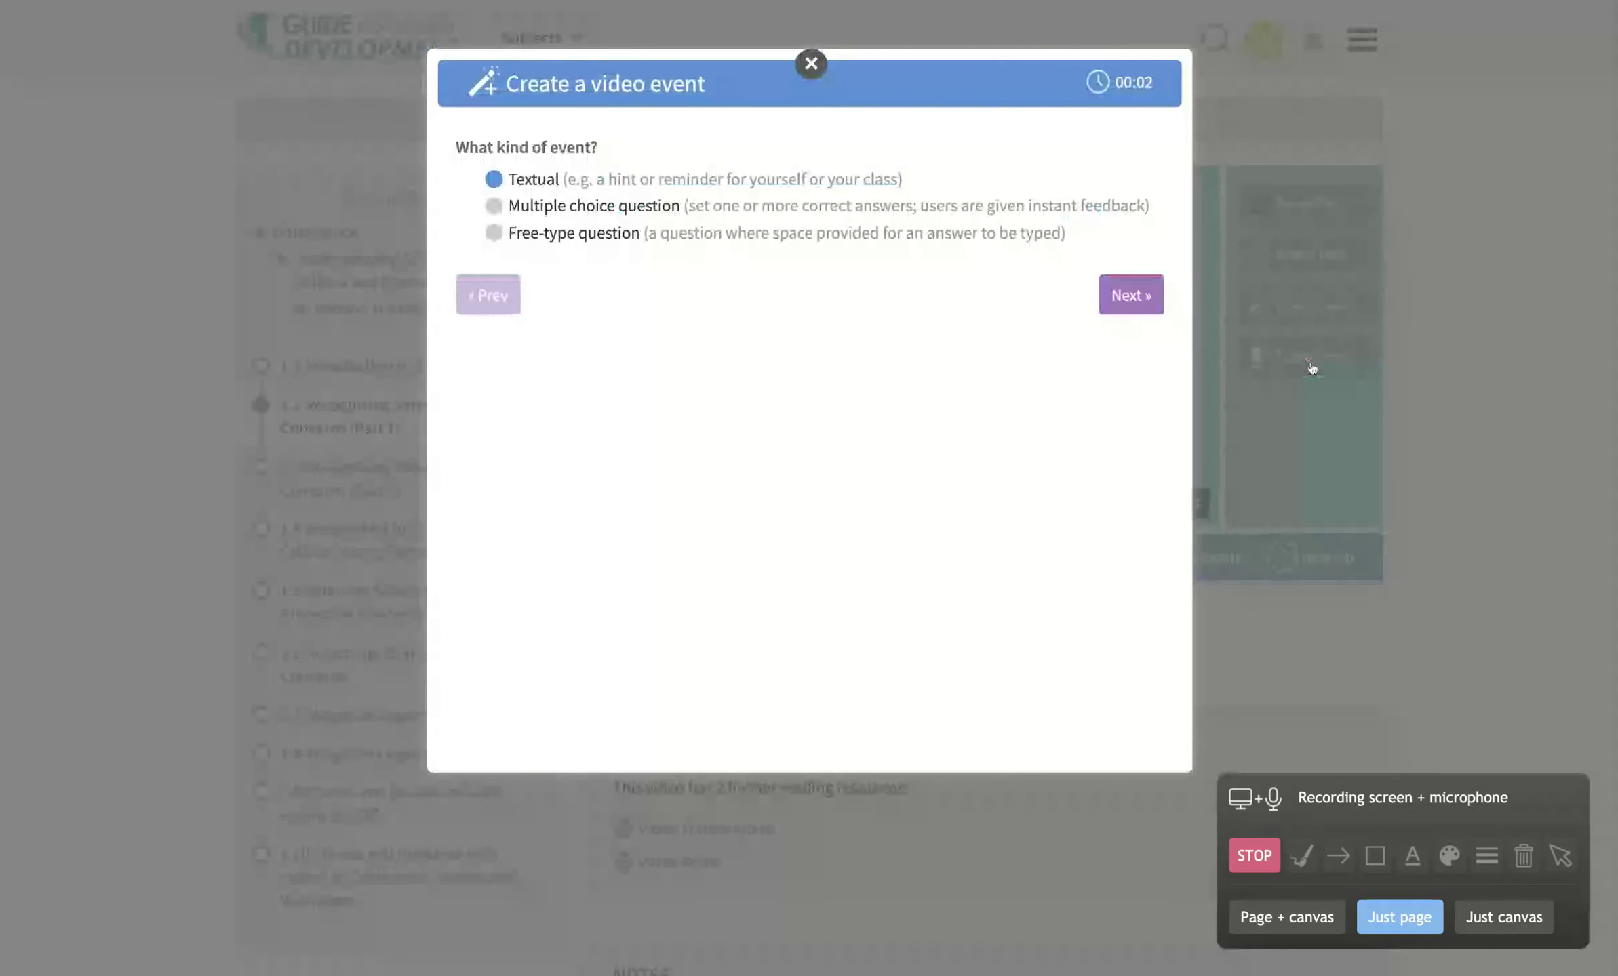
{"action": "left_click", "coordinate": [811, 64]}
{"action": "left_click", "coordinate": [807, 502]}
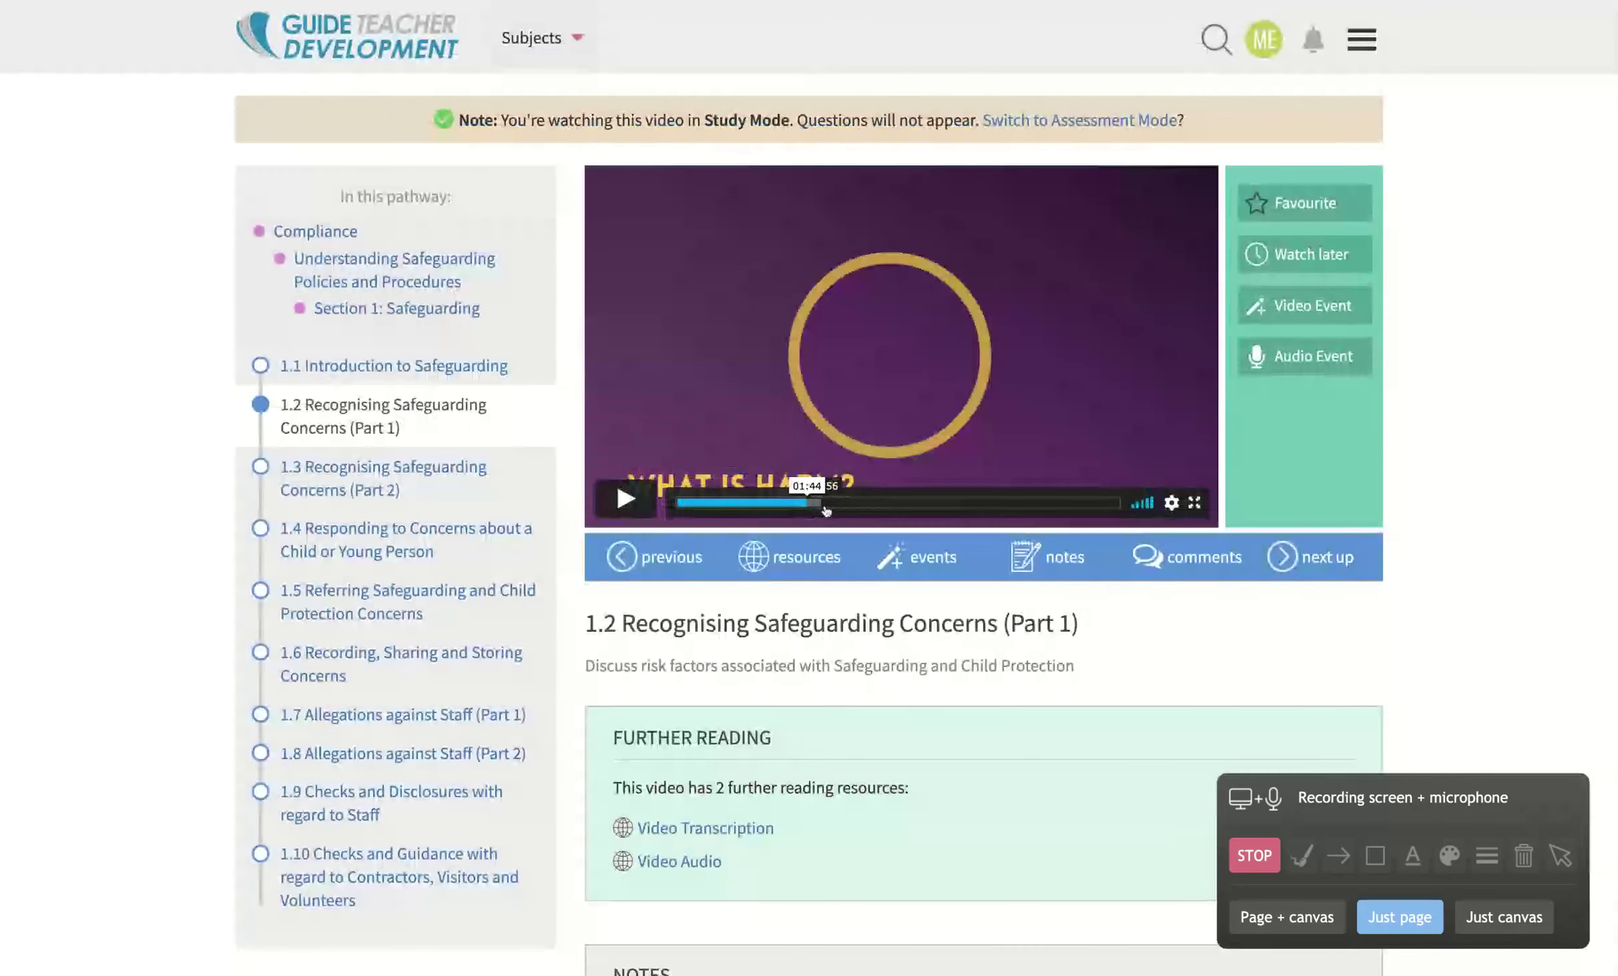
{"action": "left_click", "coordinate": [626, 500]}
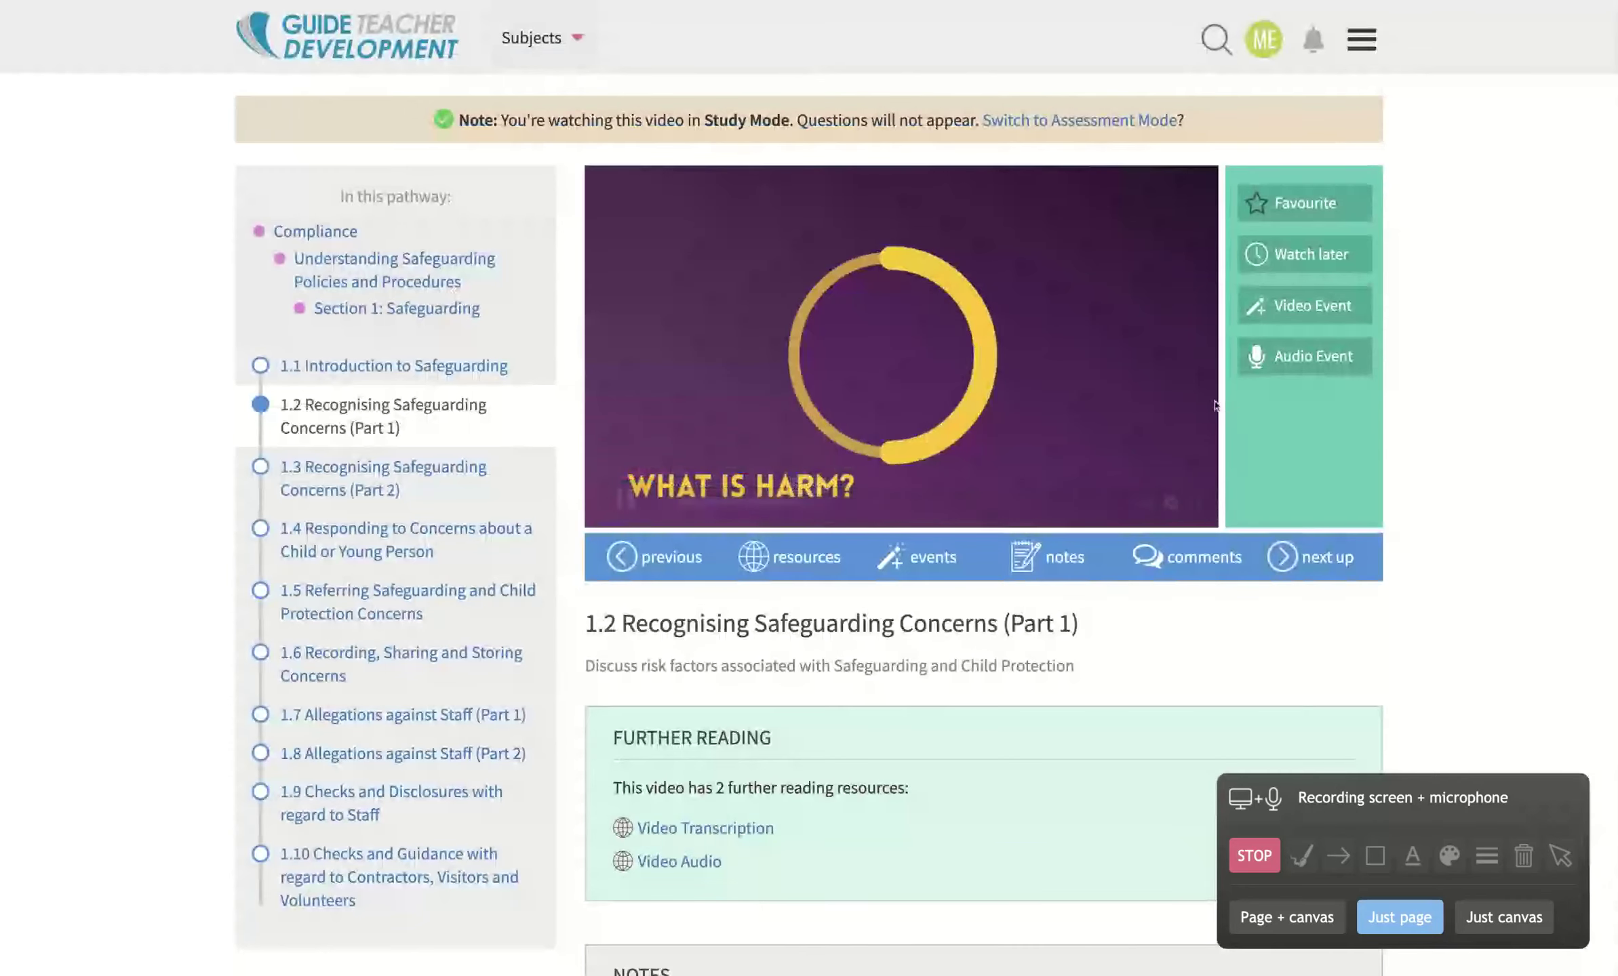
- Start a multiple-choice event at 01:45 with the question 'gdffds'
{"action": "left_click", "coordinate": [1286, 361]}
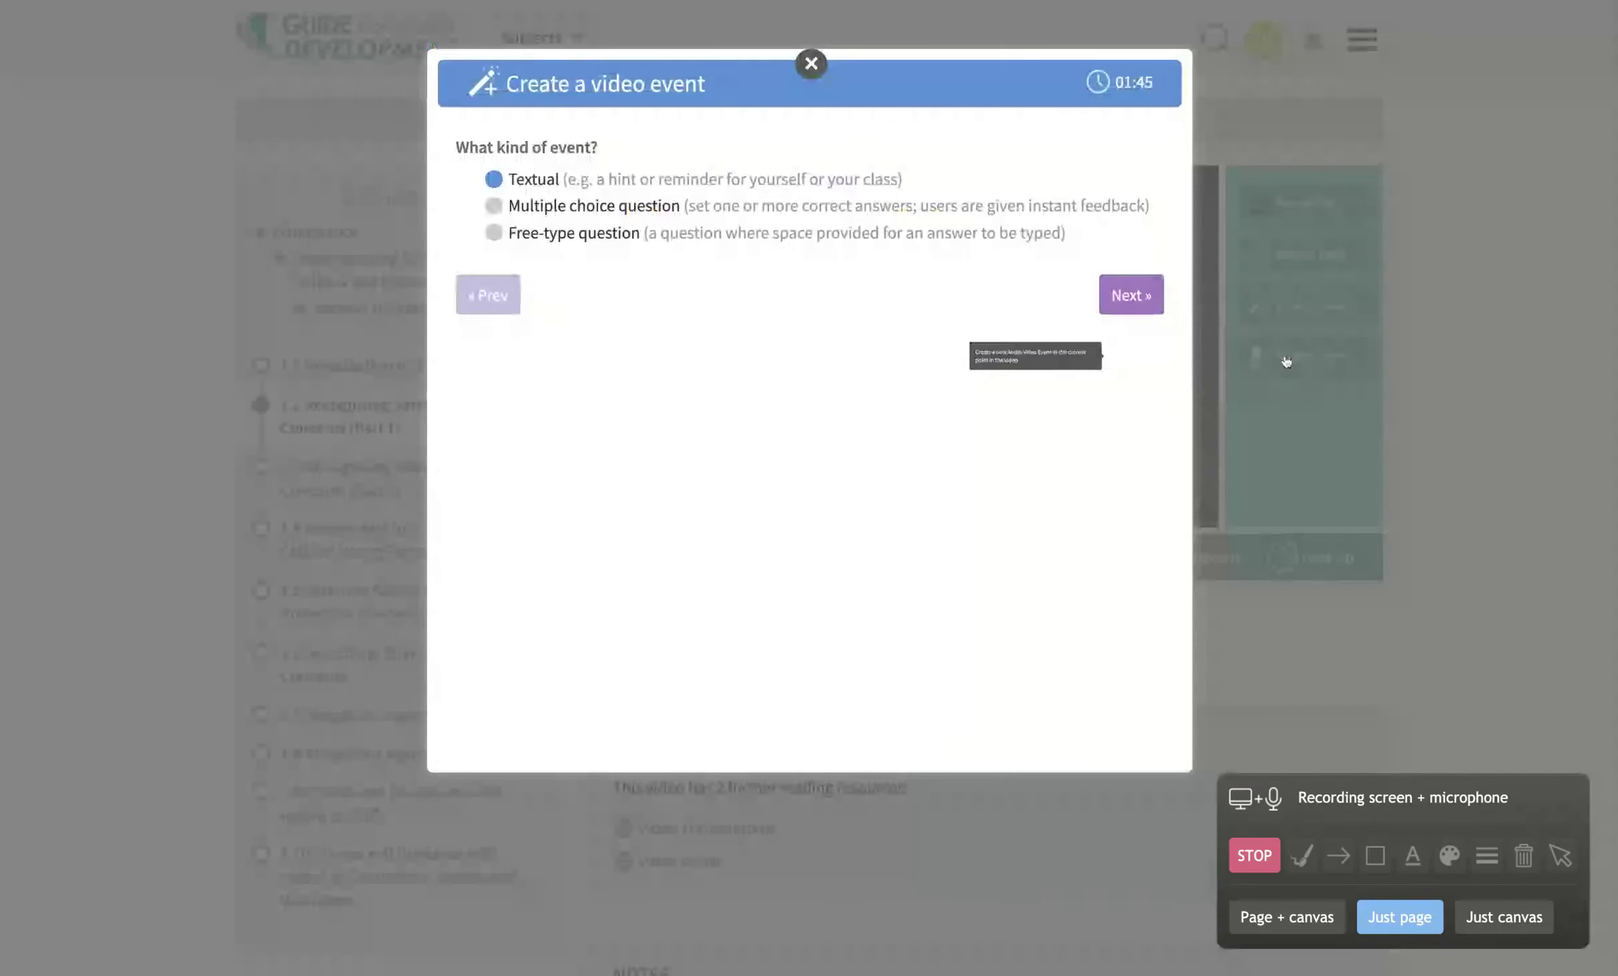
{"action": "left_click", "coordinate": [635, 209]}
{"action": "left_click", "coordinate": [1129, 296]}
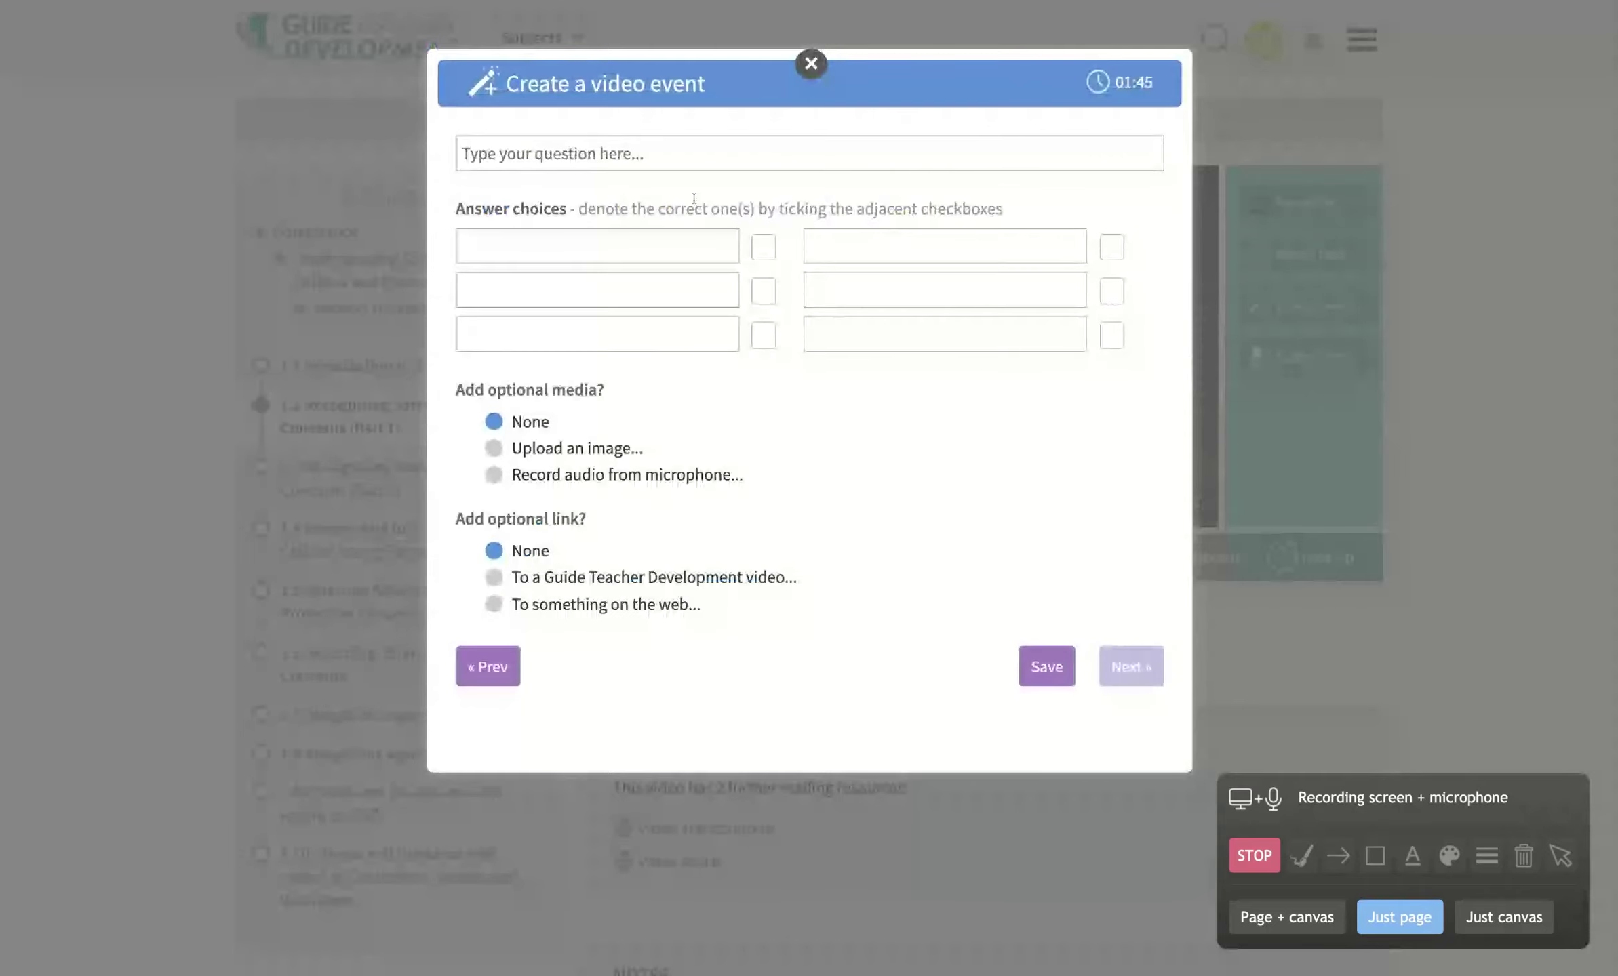
{"action": "left_click", "coordinate": [575, 166]}
{"action": "type", "text": "gdffds"}
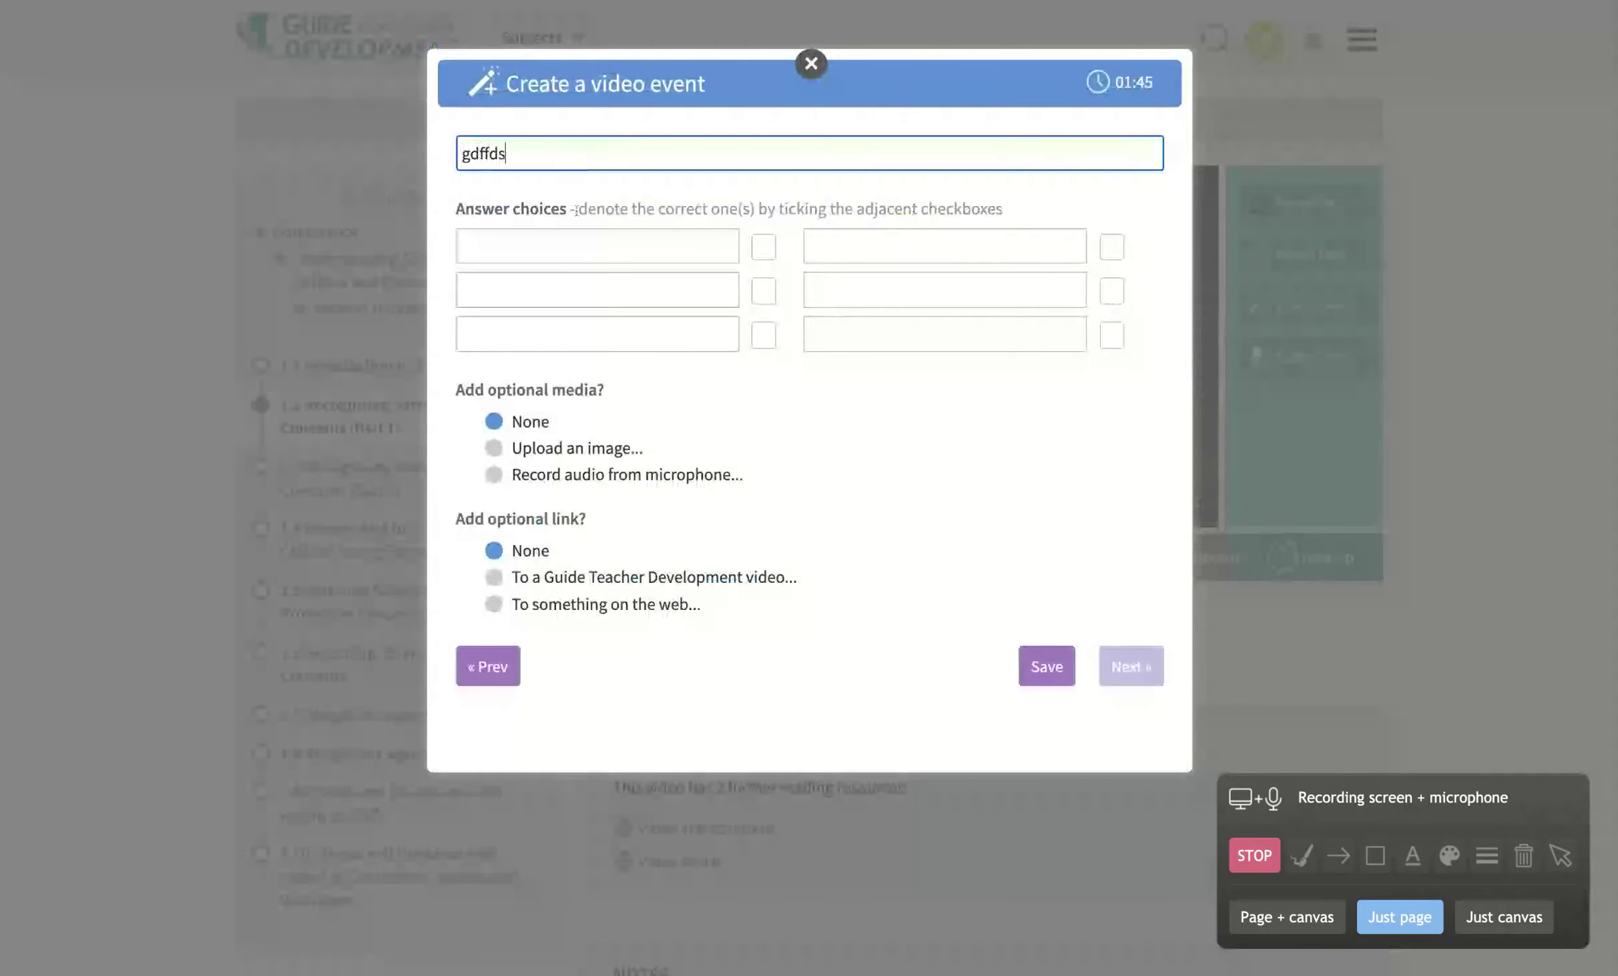
- Enter answers 'fdsfds', 'fdsfds' and 'fdsfdsf', mark the second correct, and save
{"action": "left_click", "coordinate": [564, 257]}
{"action": "type", "text": "fdsfds"}
{"action": "left_click", "coordinate": [655, 290]}
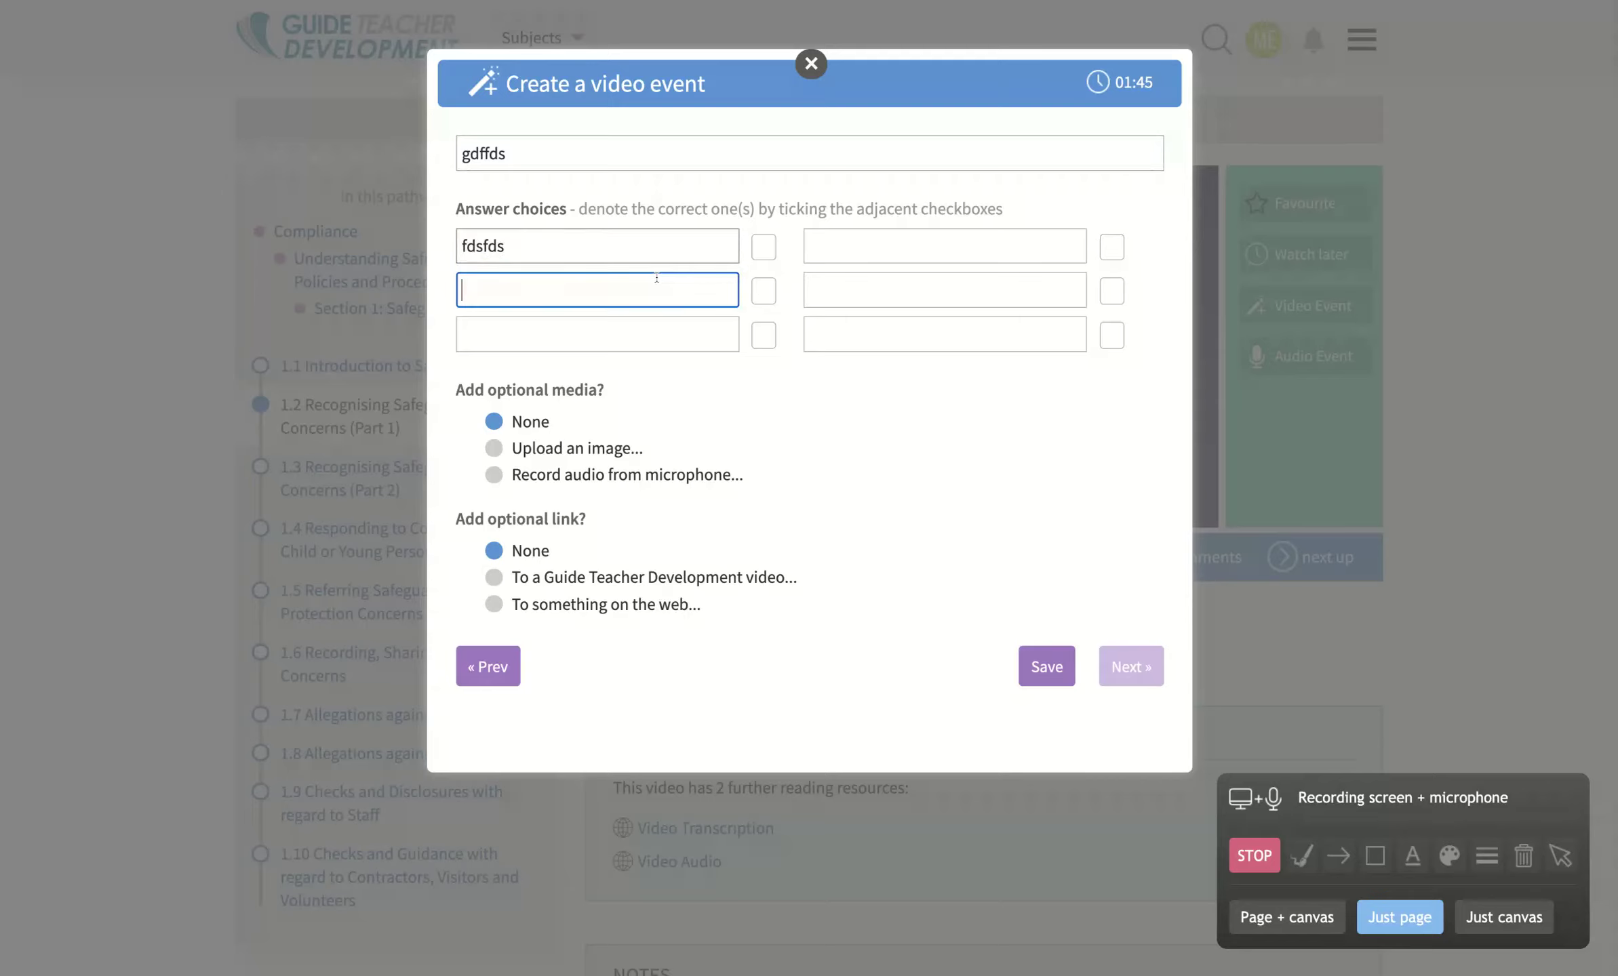
{"action": "type", "text": "fdsfds"}
{"action": "left_click", "coordinate": [663, 330]}
{"action": "type", "text": "fdsfdsf"}
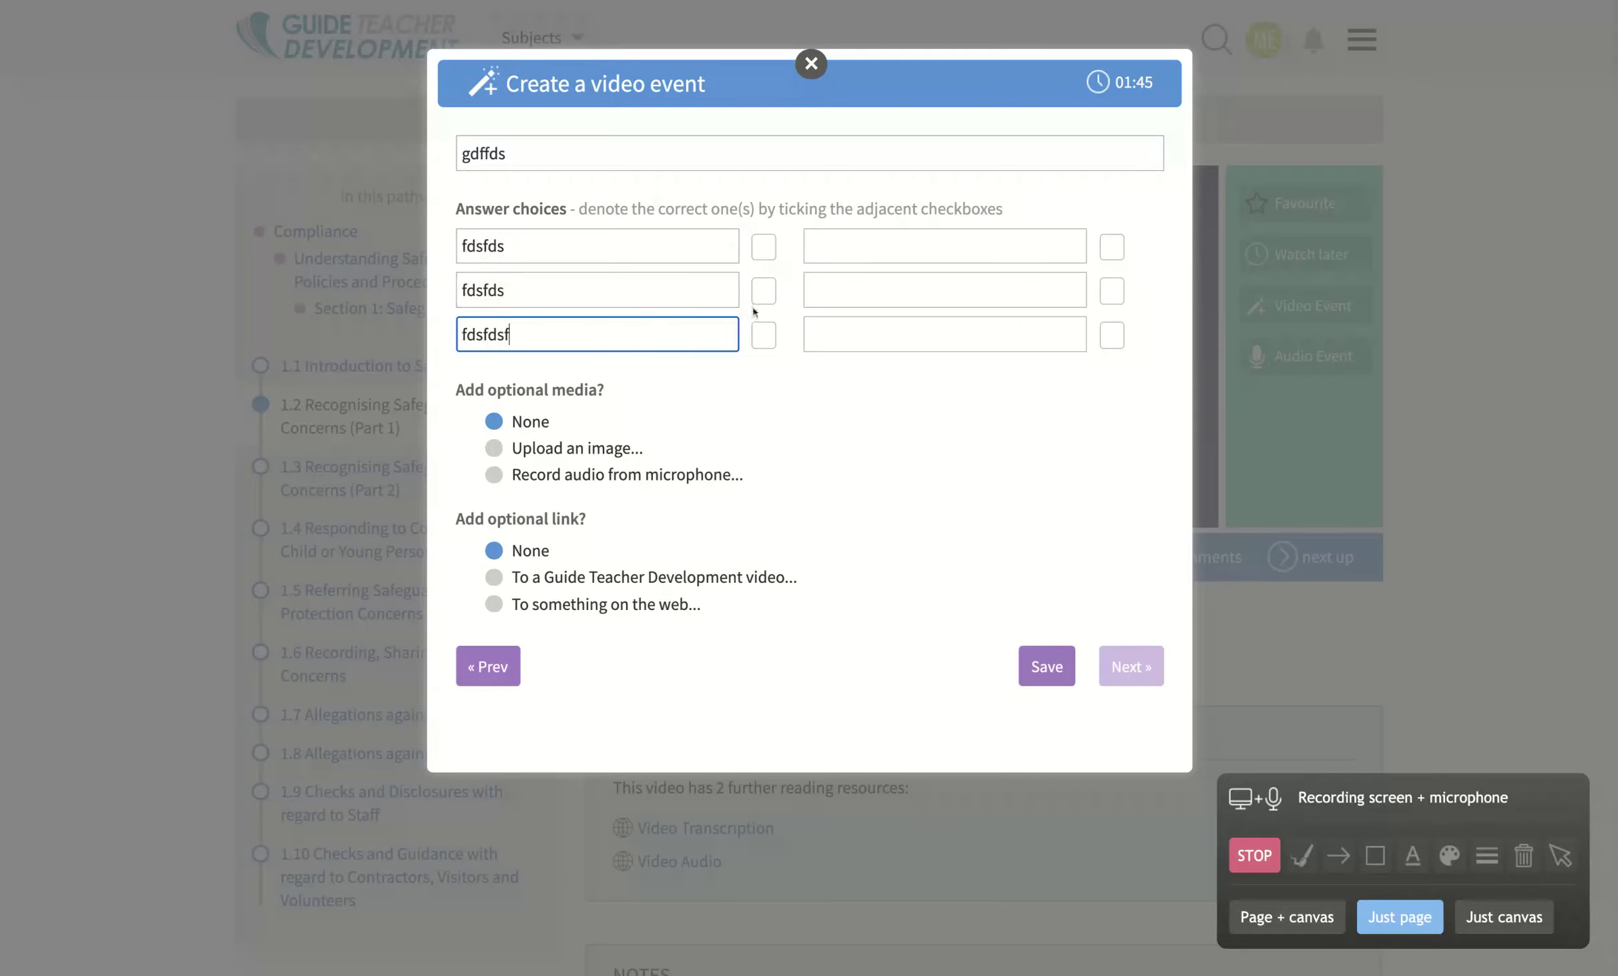
{"action": "left_click", "coordinate": [760, 302]}
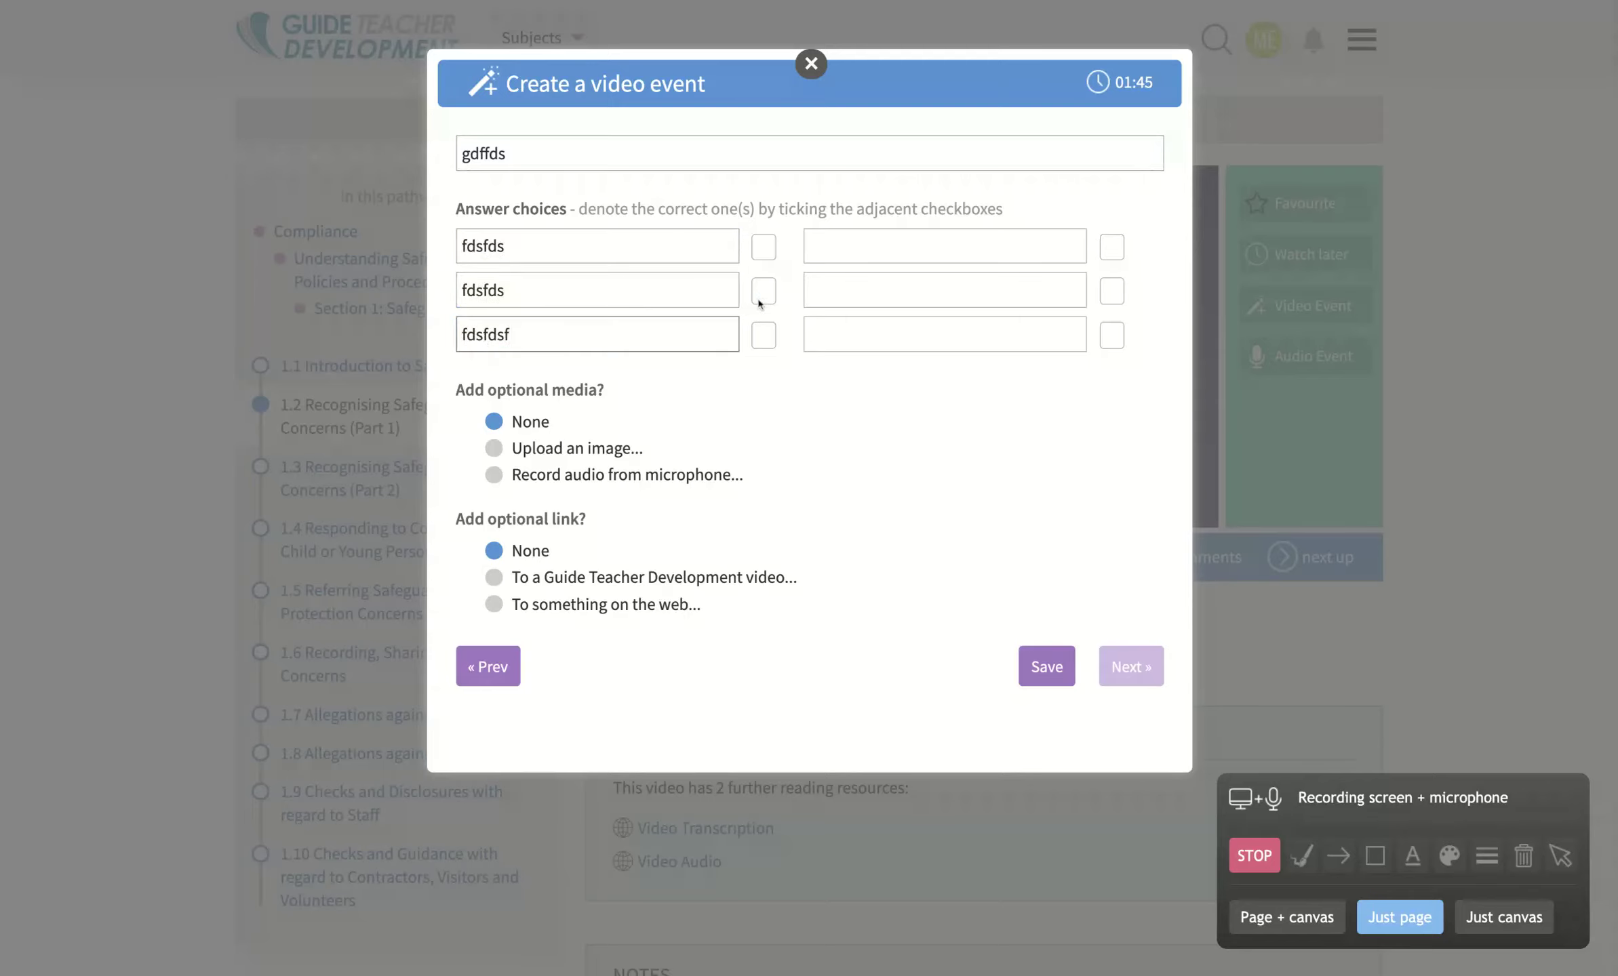
{"action": "left_click", "coordinate": [1031, 671]}
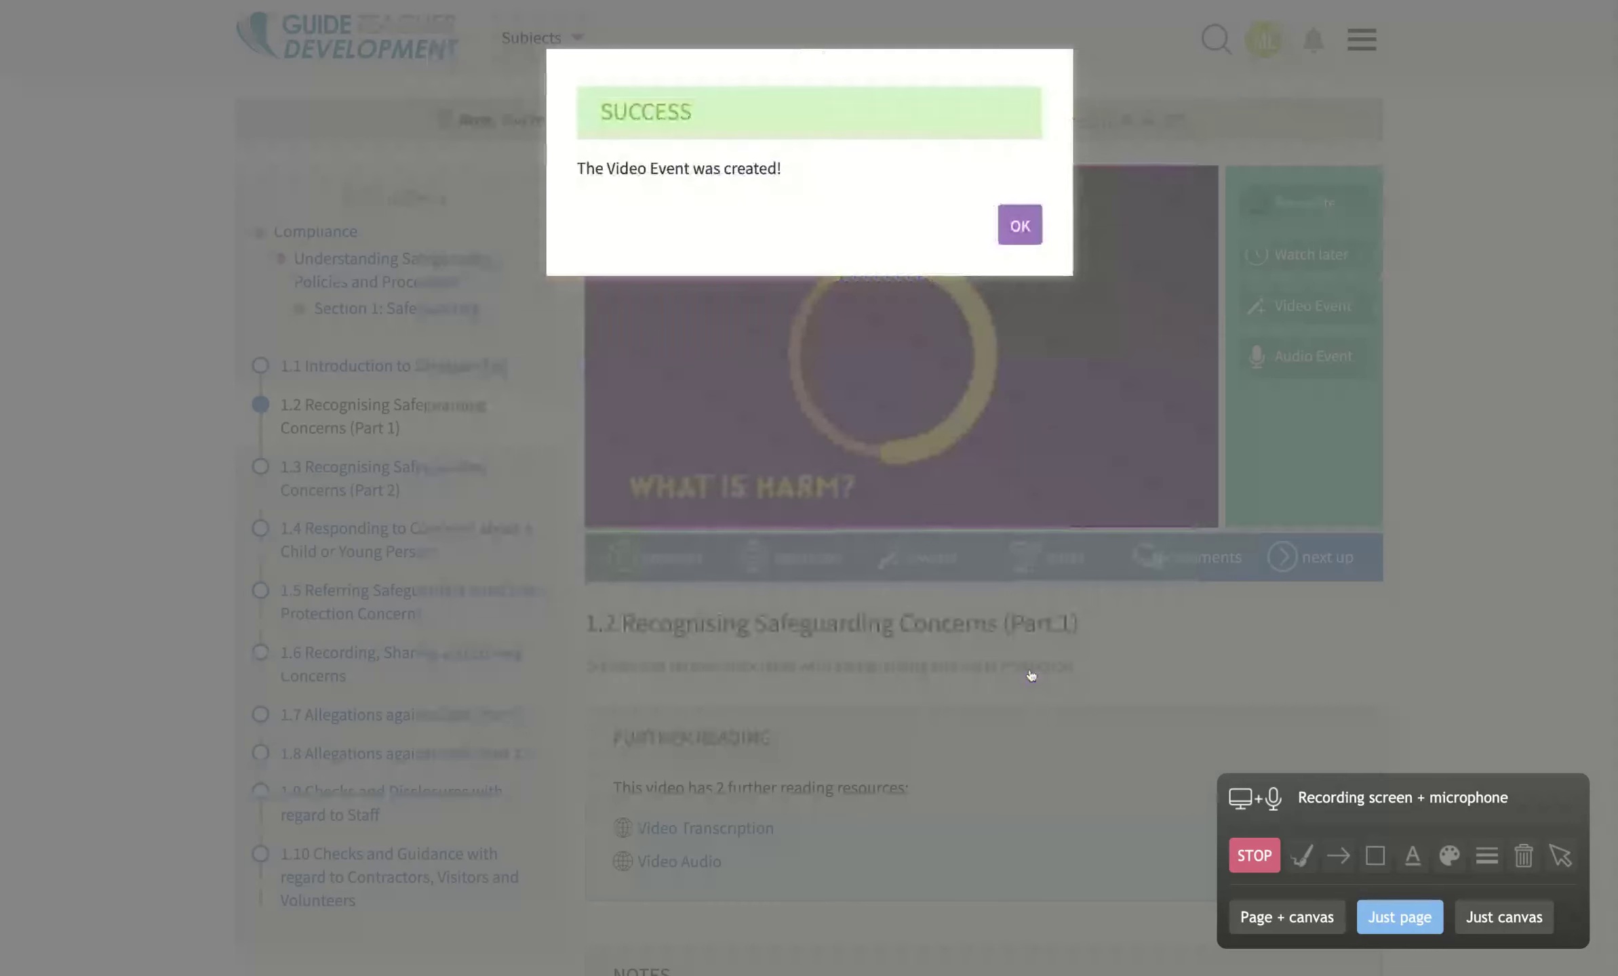
- Dismiss the confirmation, play with 'Events on?' off, then turn events back on and resume playback
{"action": "left_click", "coordinate": [1020, 226]}
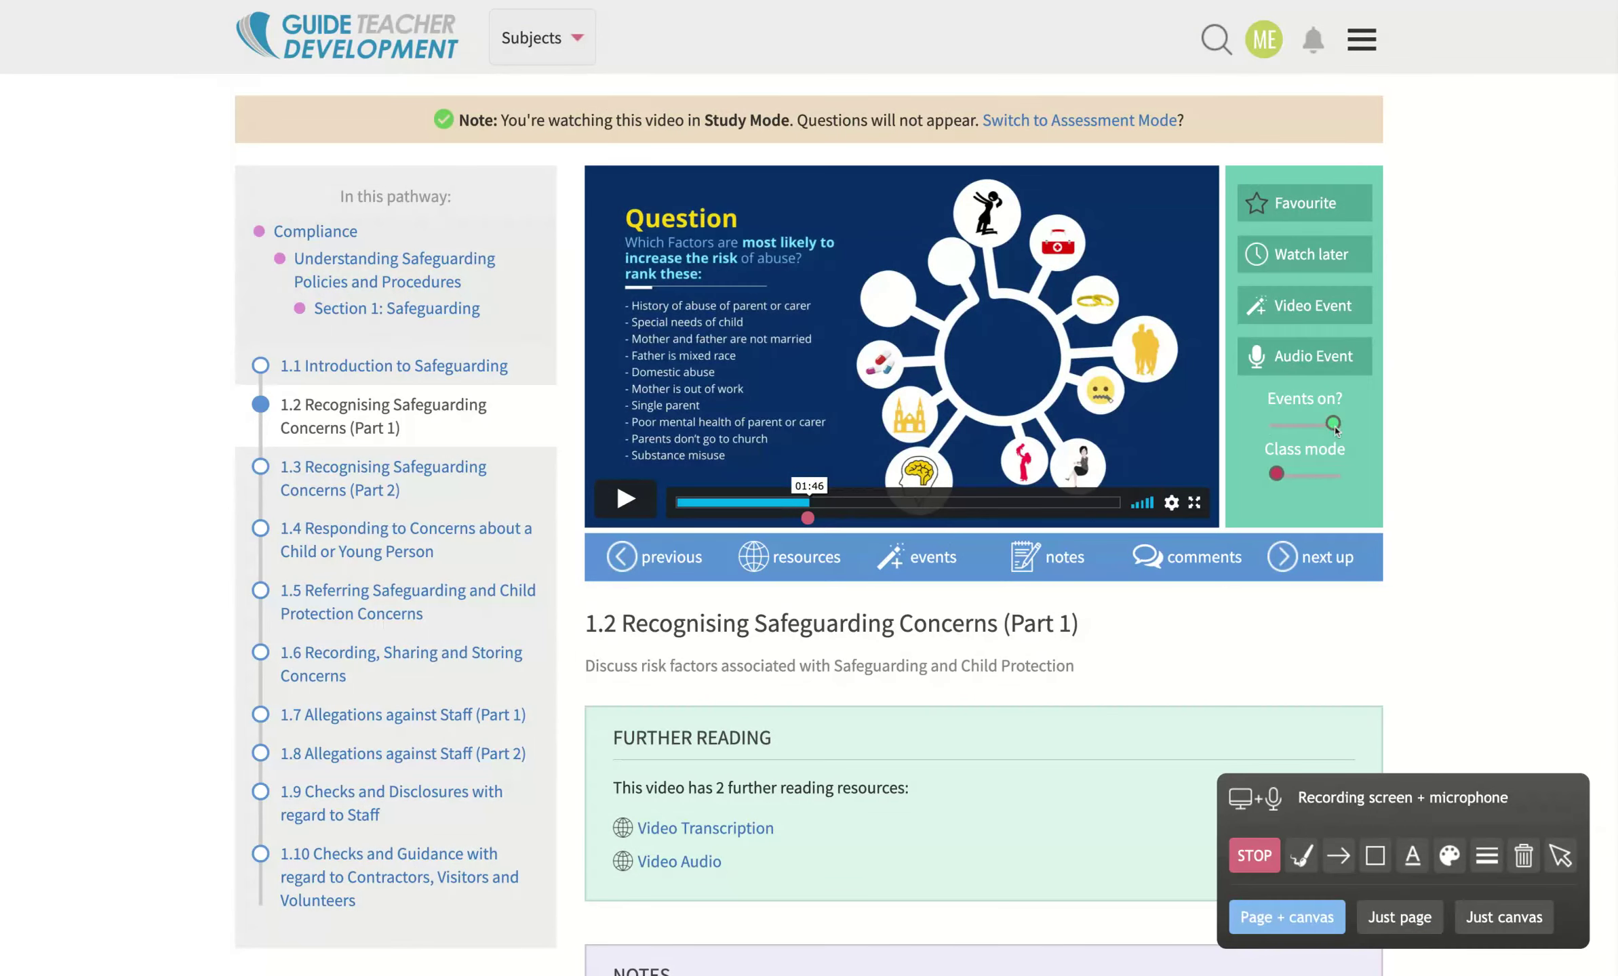
{"action": "left_click", "coordinate": [1400, 917]}
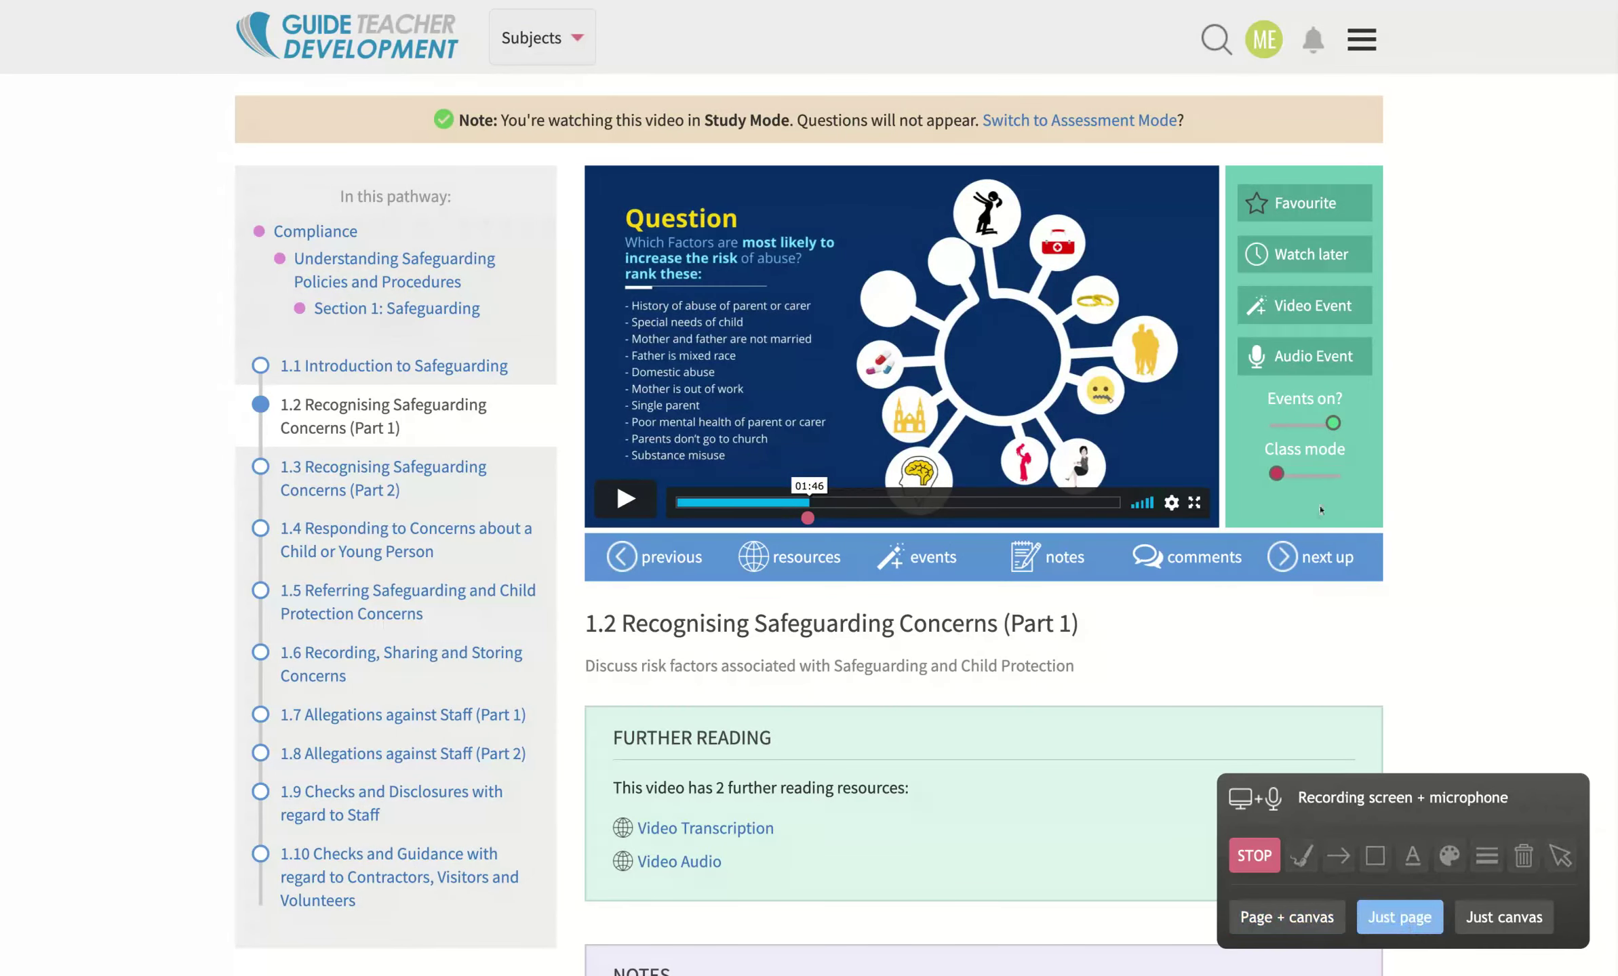
{"action": "left_click", "coordinate": [1333, 425]}
{"action": "left_click", "coordinate": [643, 510]}
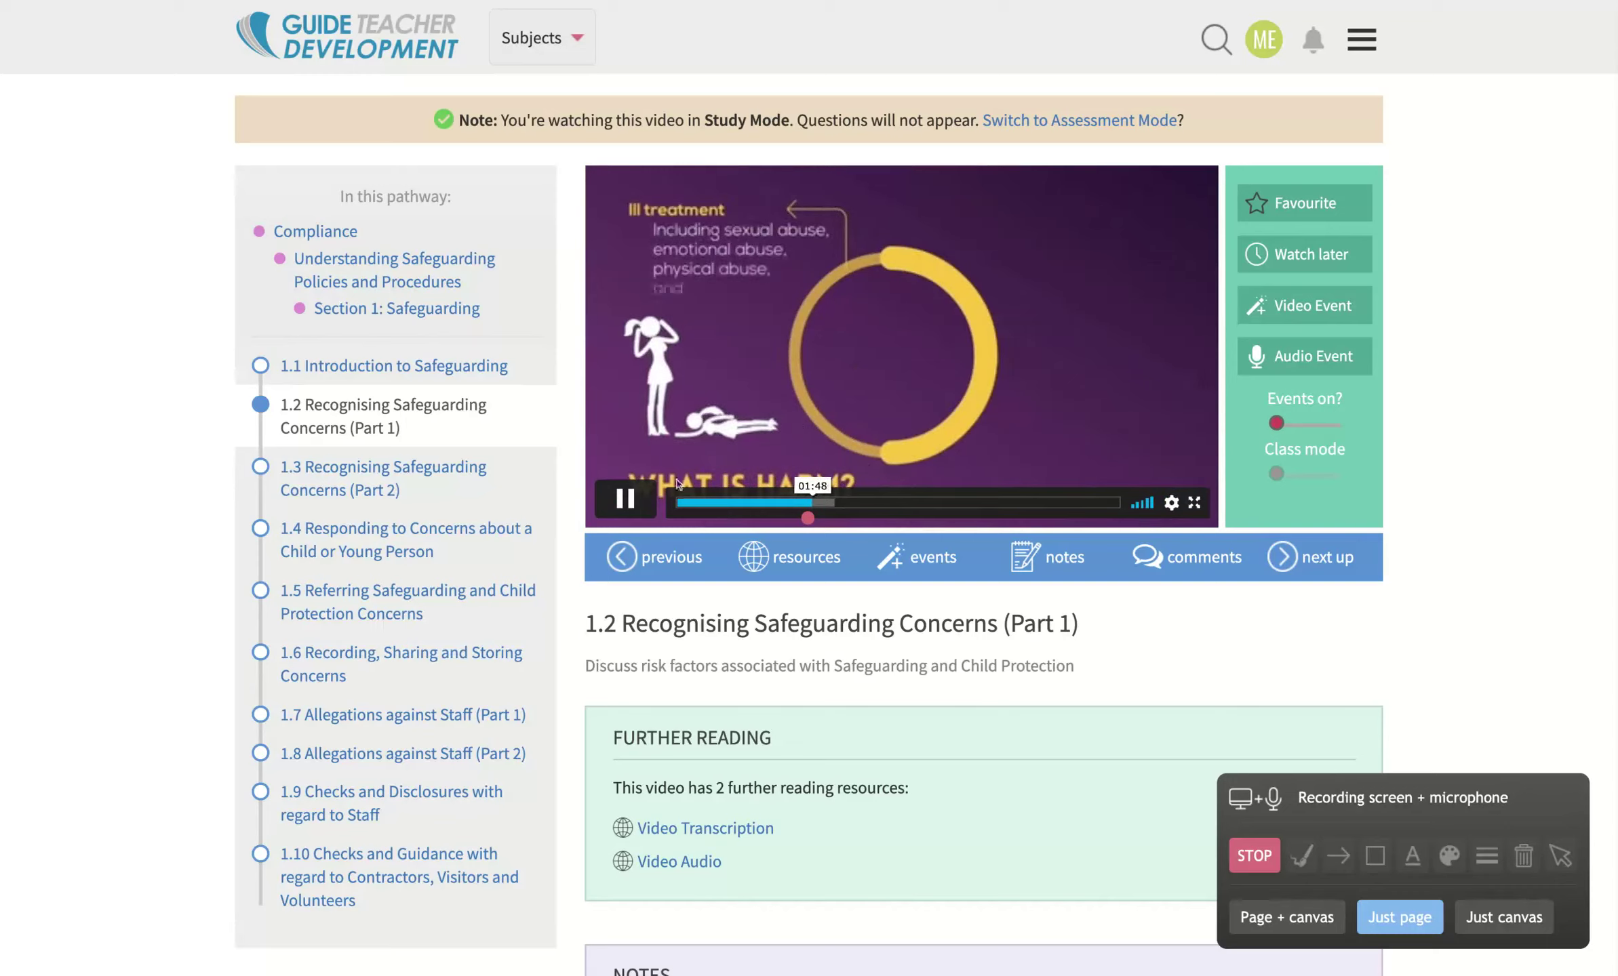
{"action": "left_click", "coordinate": [1333, 425]}
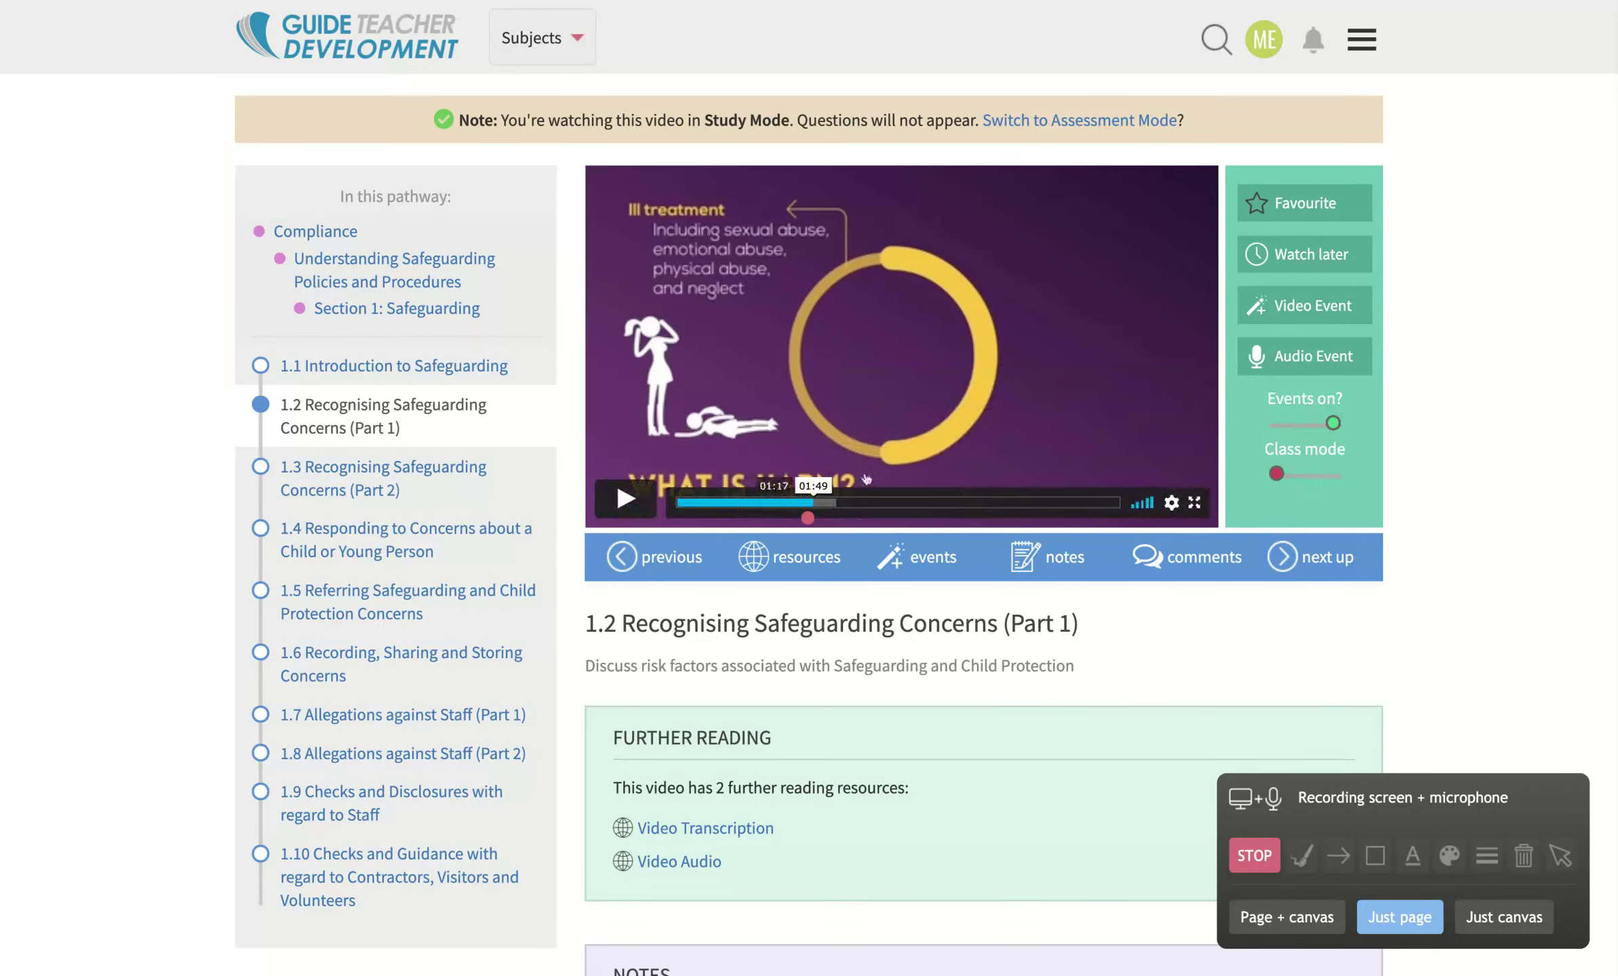
{"action": "left_click", "coordinate": [625, 499]}
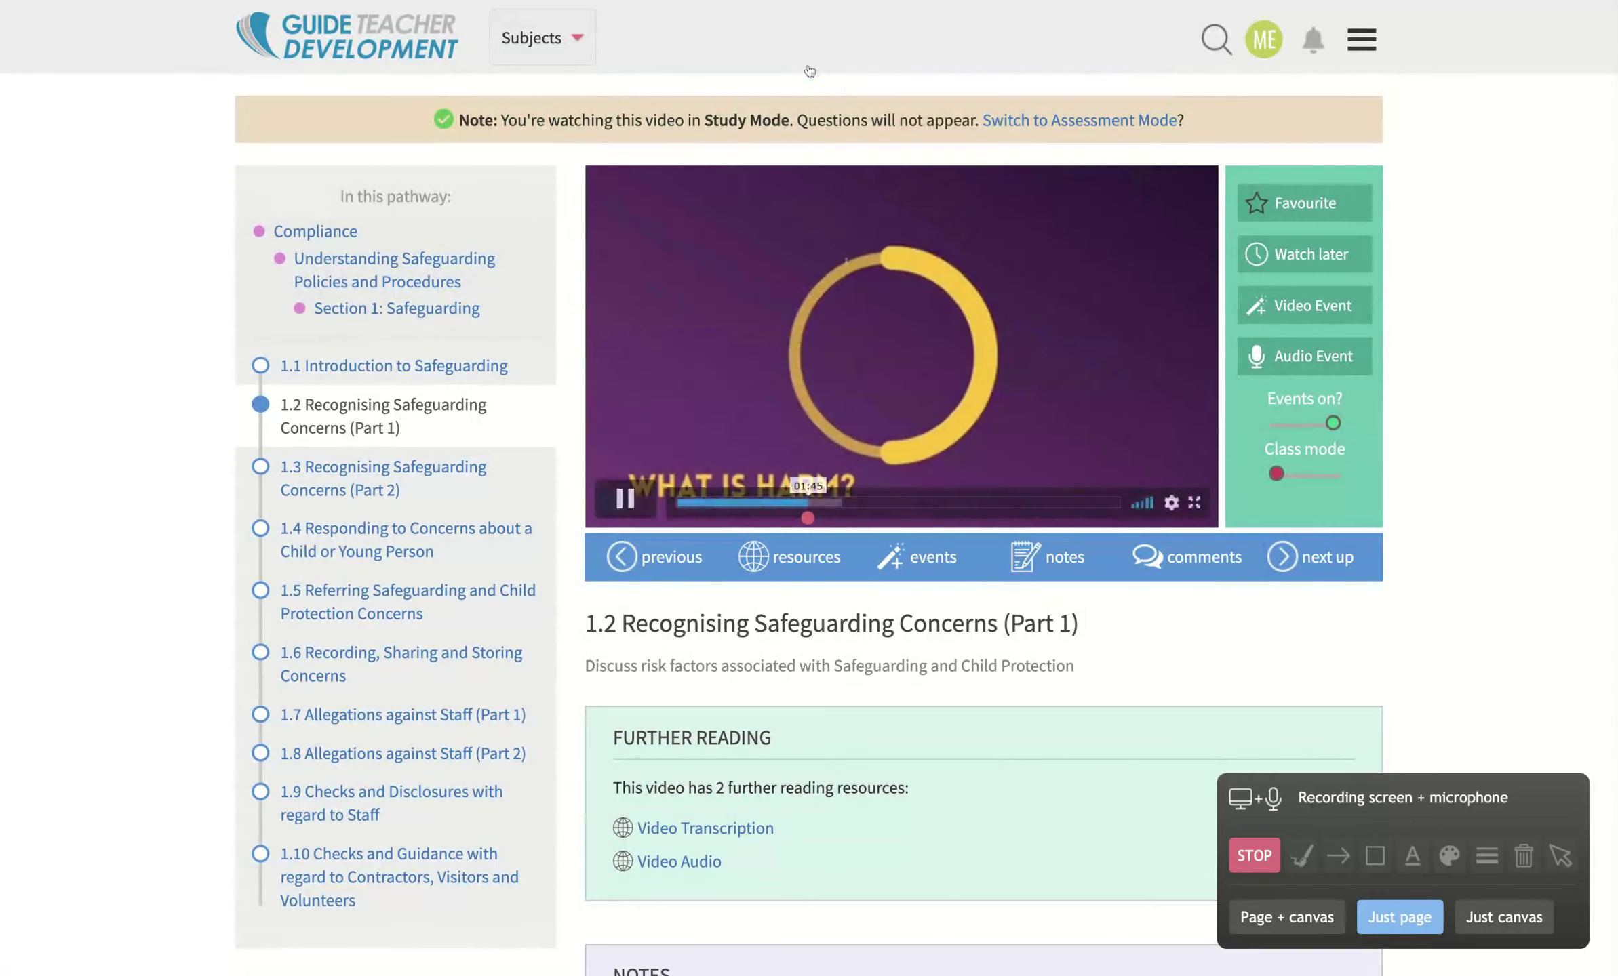
- Turn on Class mode, replay from just before 01:45, and close the full-screen 'gdffds' question
{"action": "left_click", "coordinate": [1336, 477]}
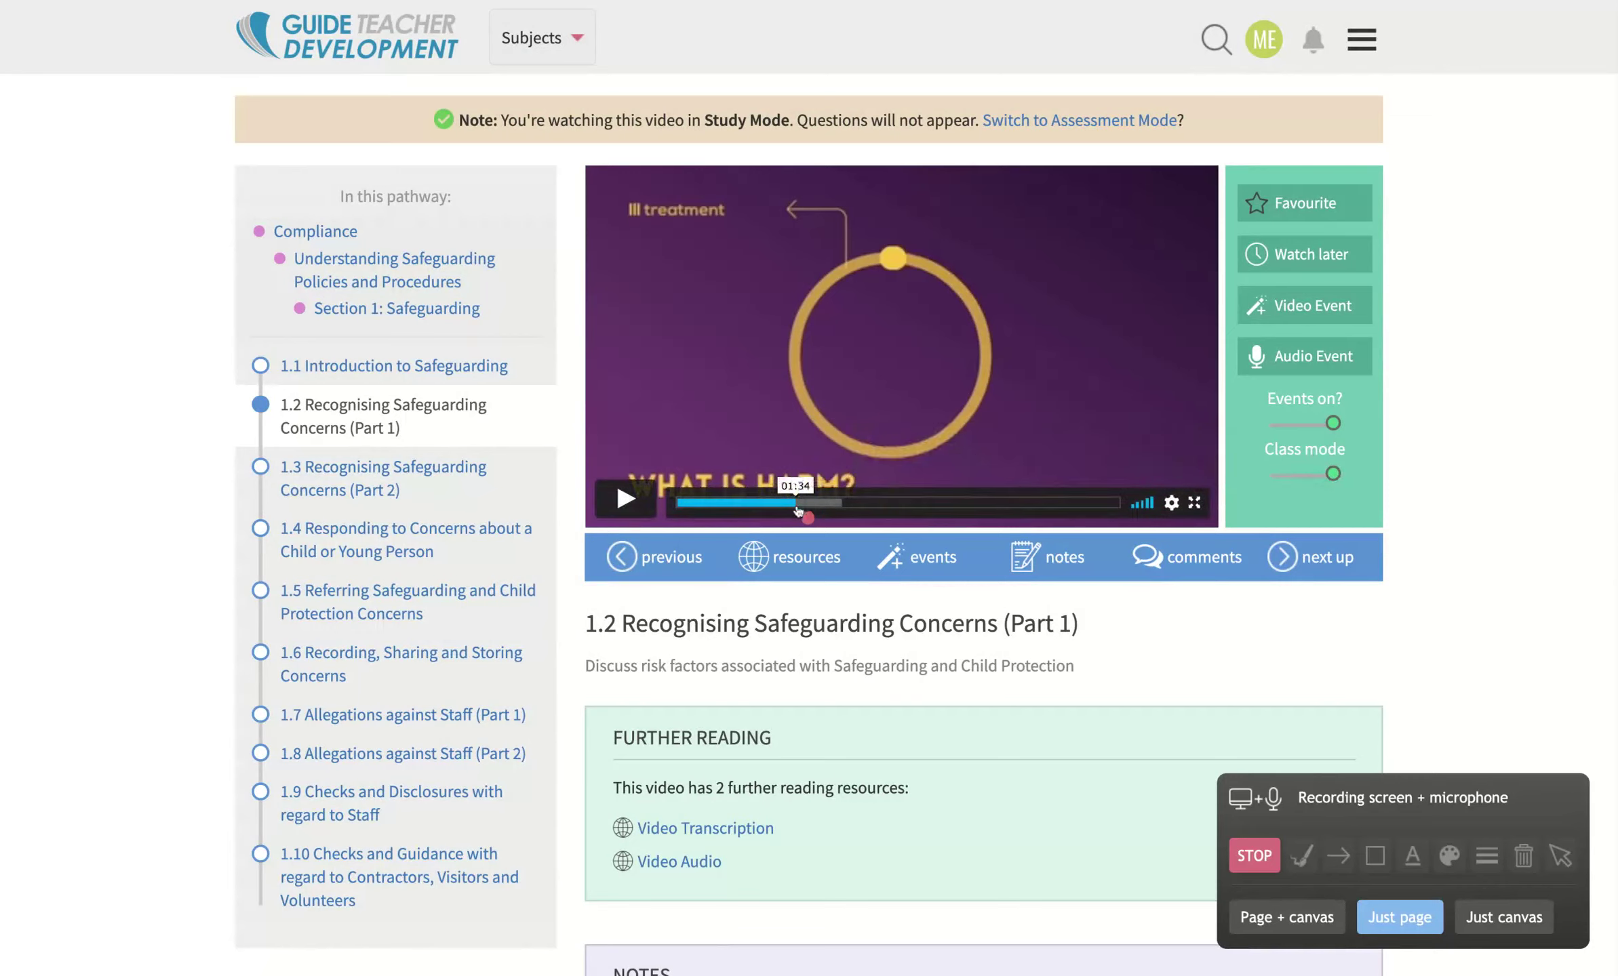
{"action": "left_click", "coordinate": [797, 504]}
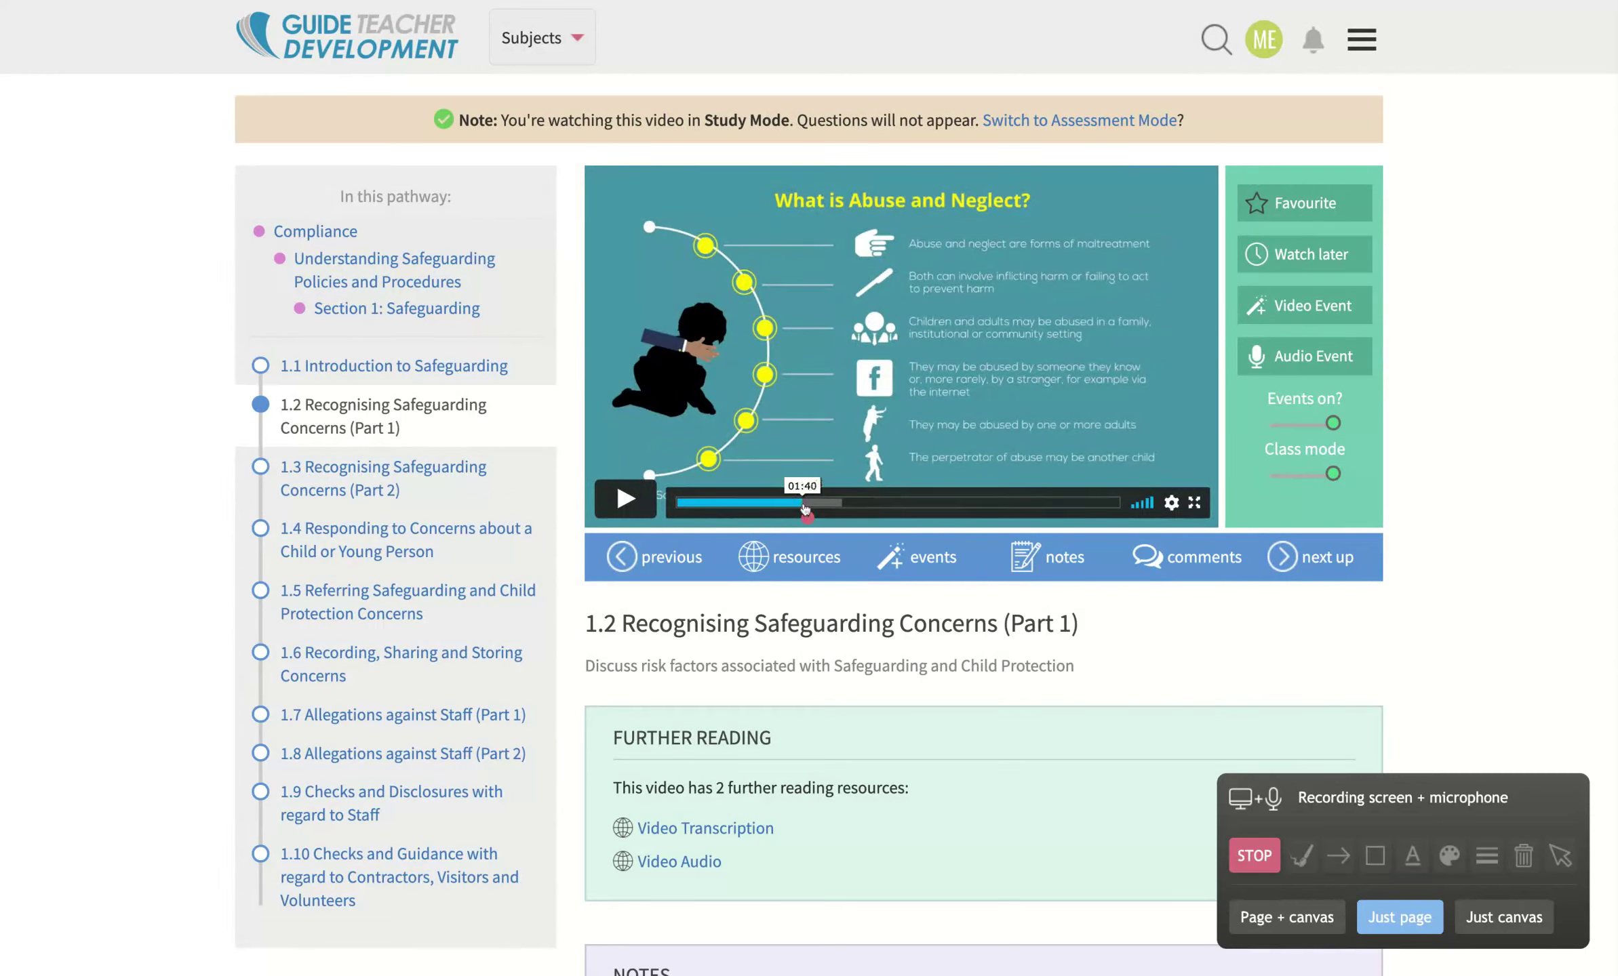
{"action": "left_click", "coordinate": [631, 501]}
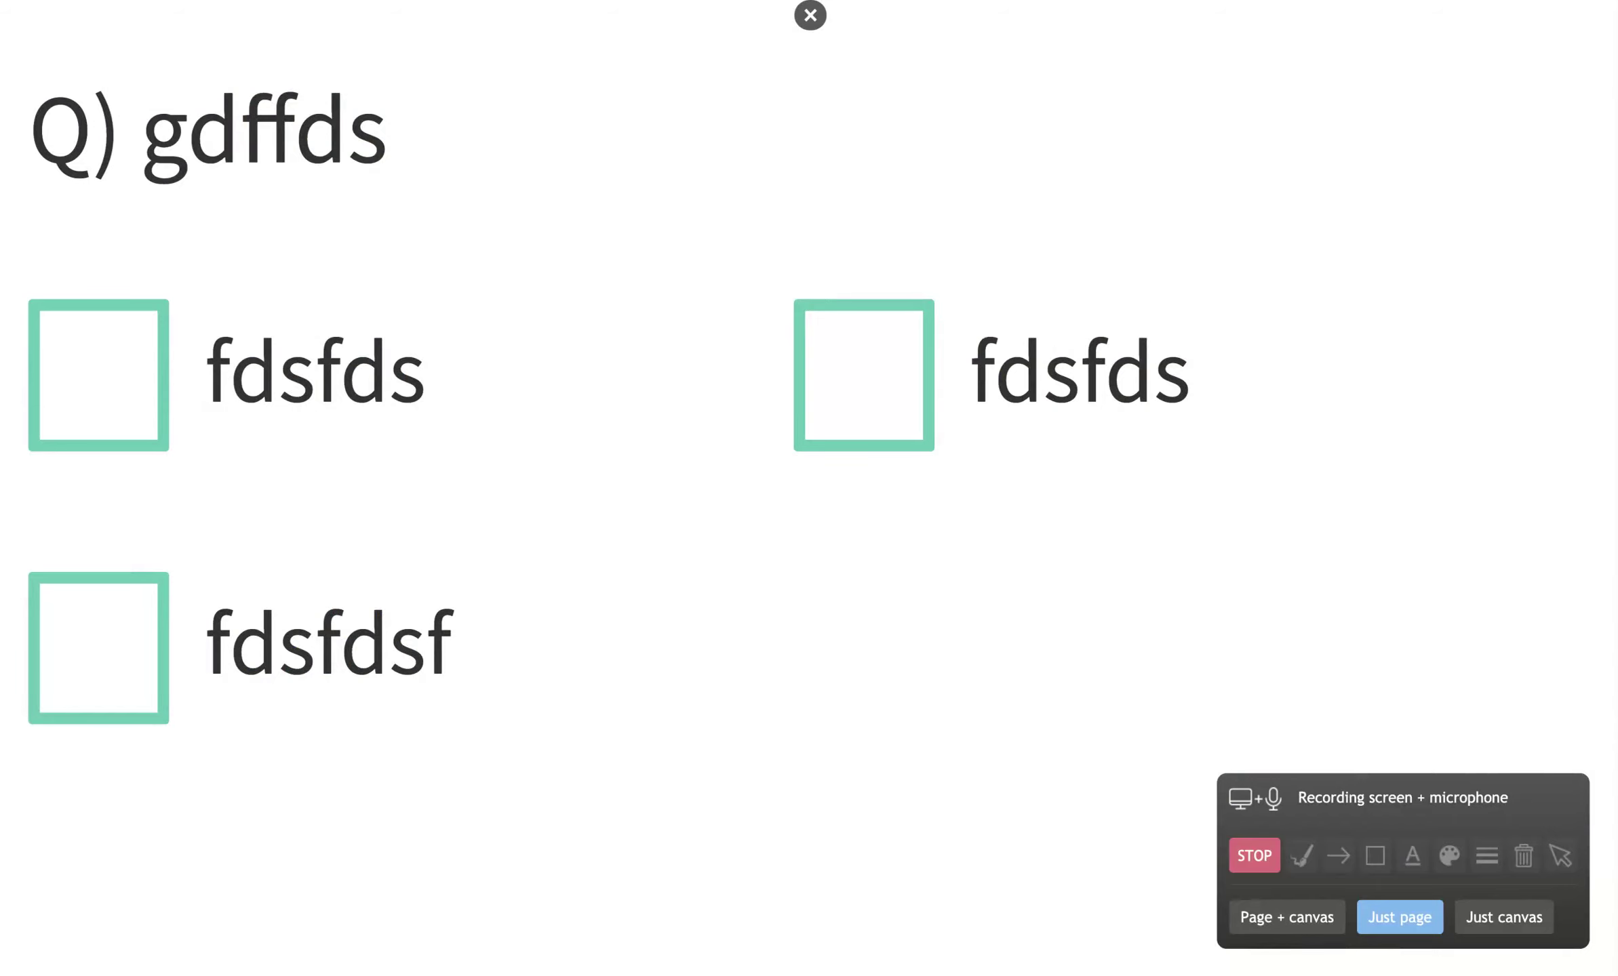
{"action": "left_click", "coordinate": [810, 15]}
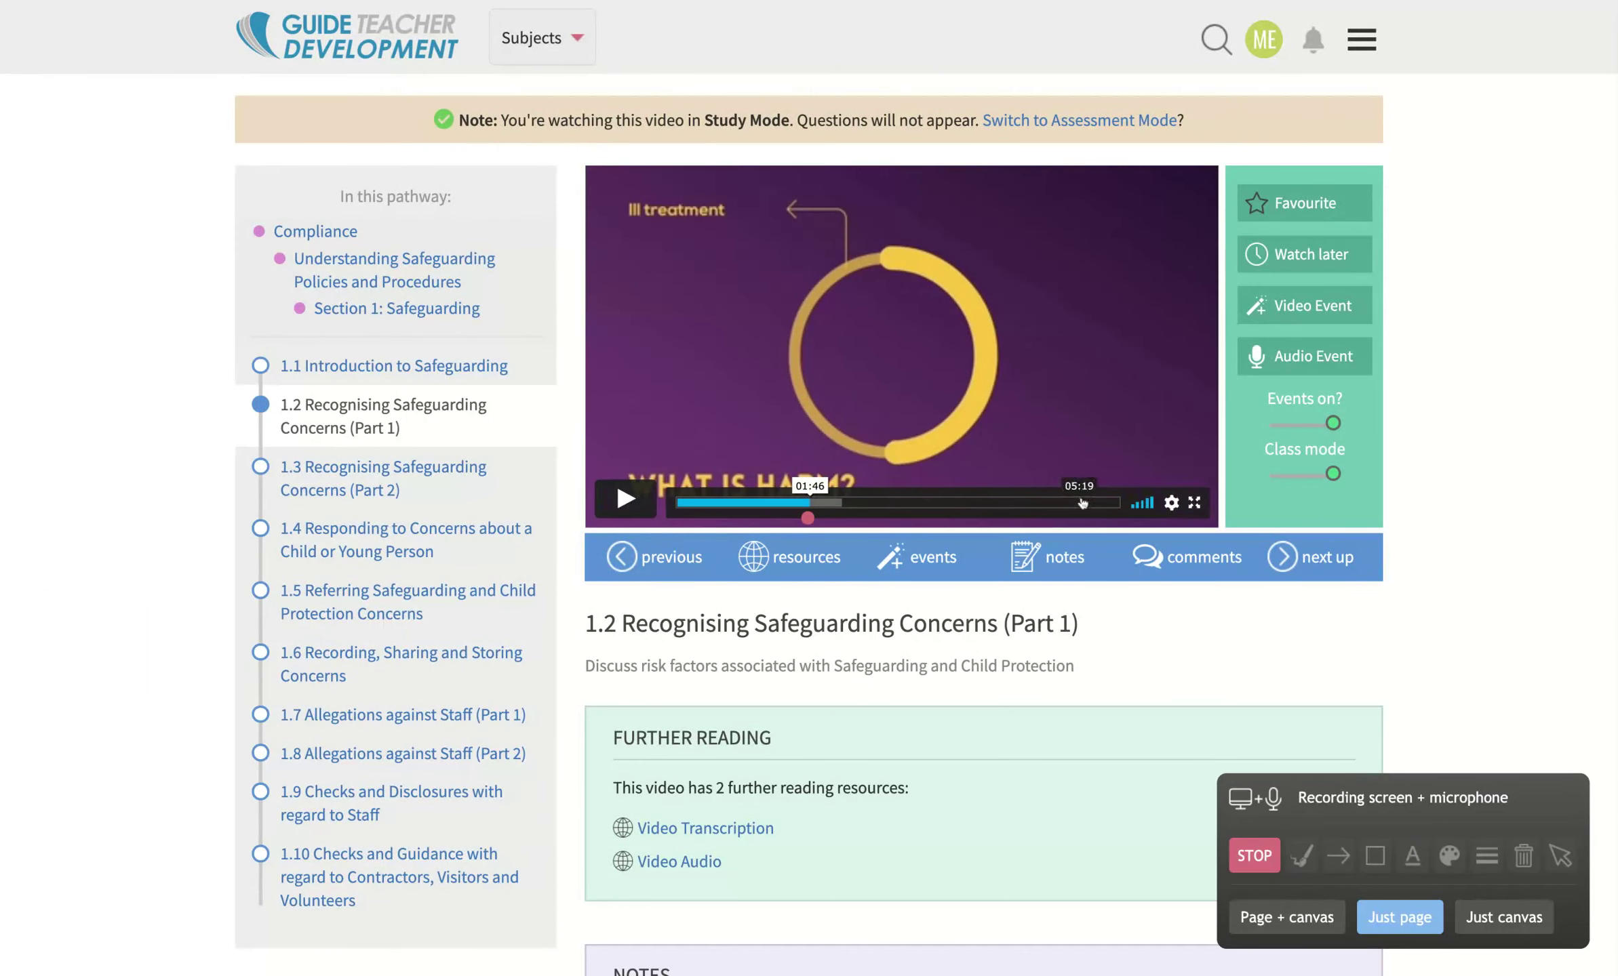
{"action": "left_click", "coordinate": [1283, 478]}
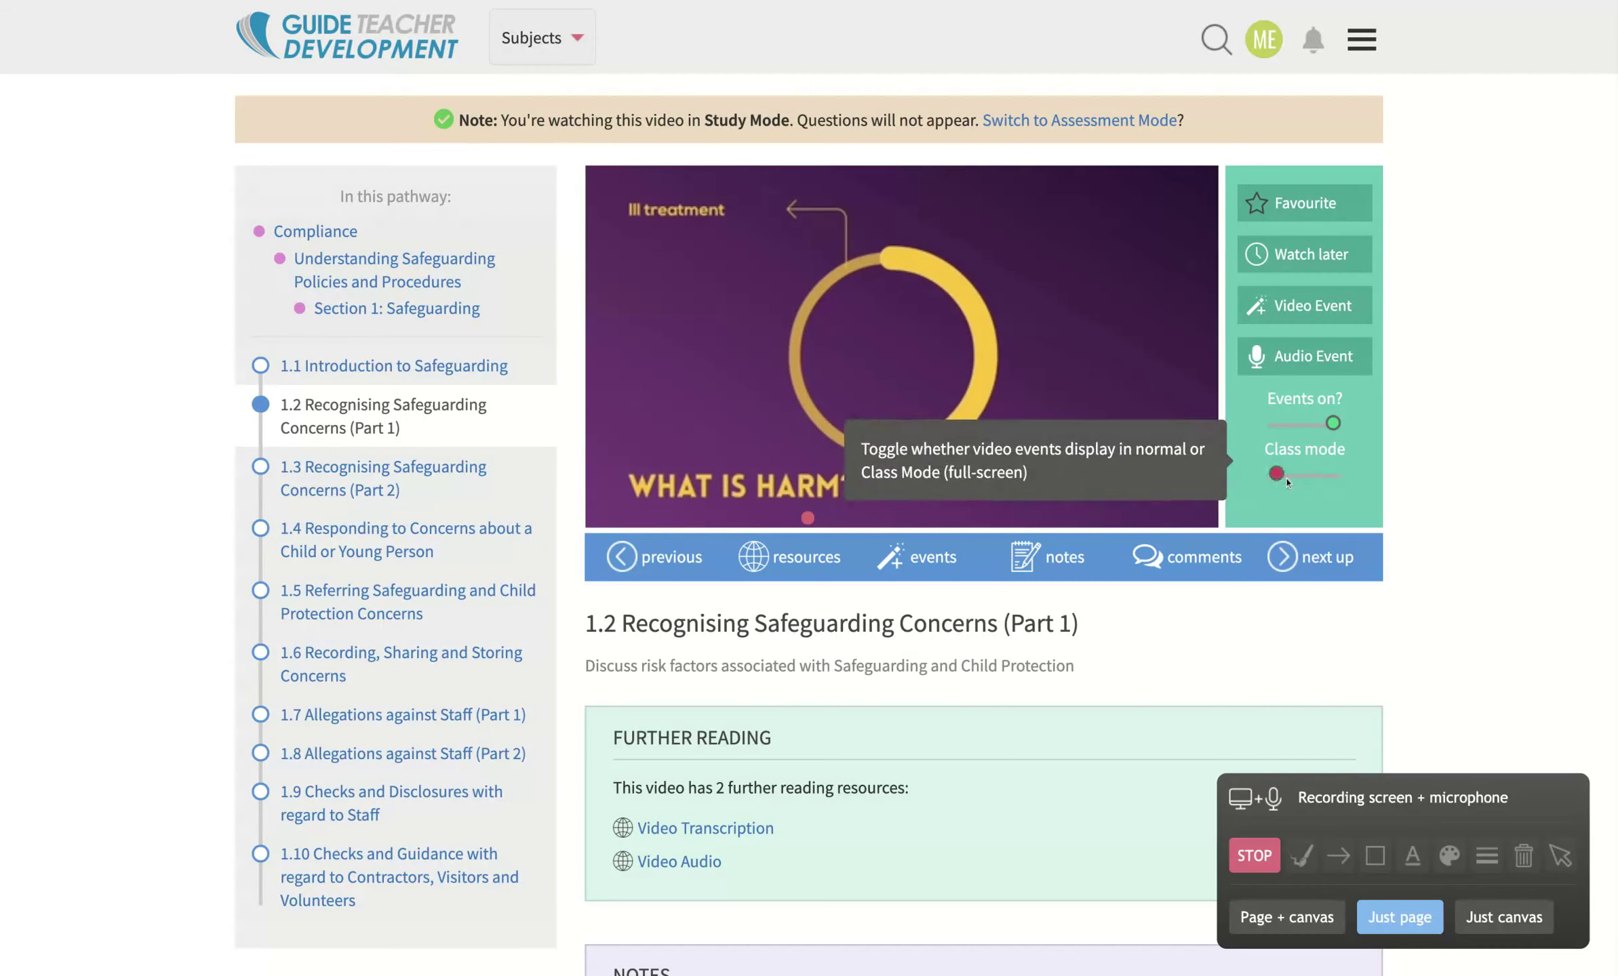